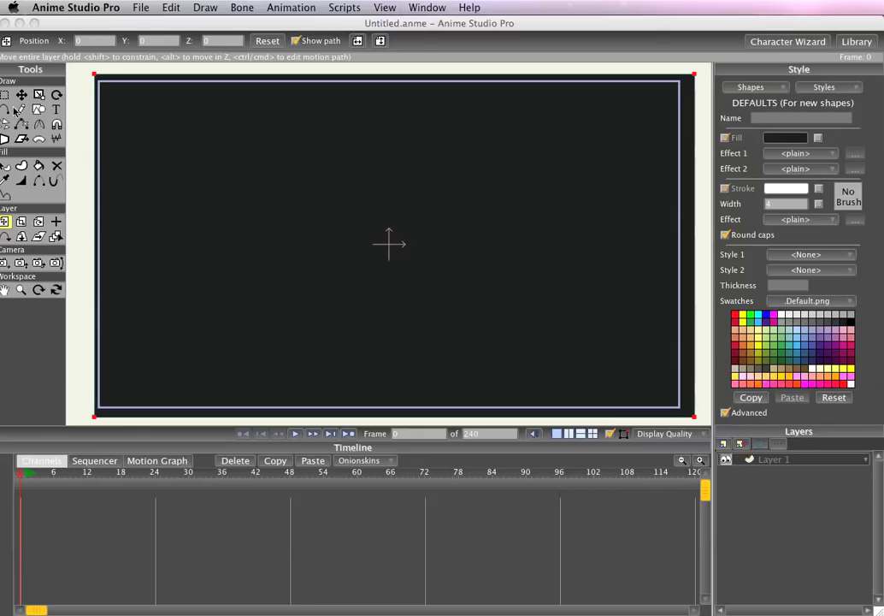
# Add a new vector layer, Layer 2, above Layer 1 and pick the Freehand tool.
pyautogui.click(723, 443)
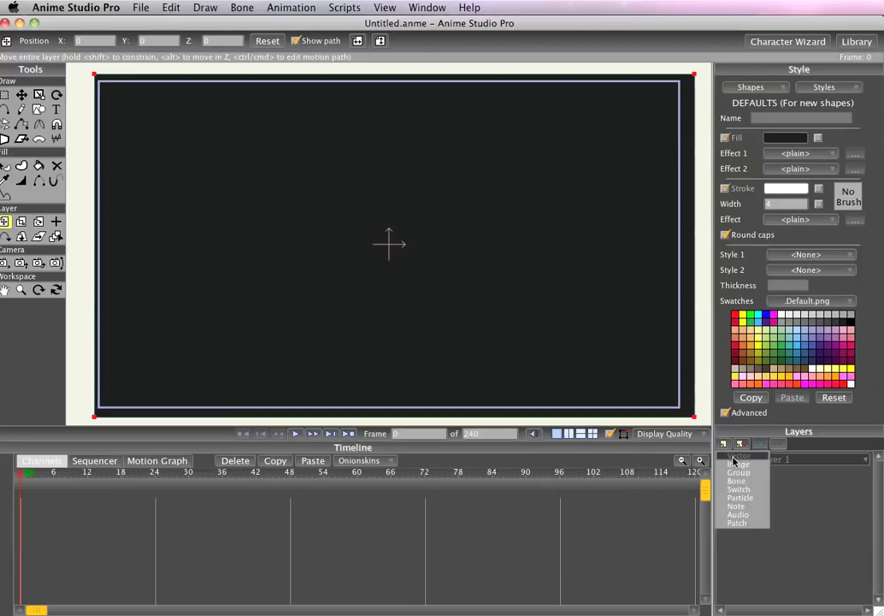
pyautogui.click(733, 458)
pyautogui.click(21, 108)
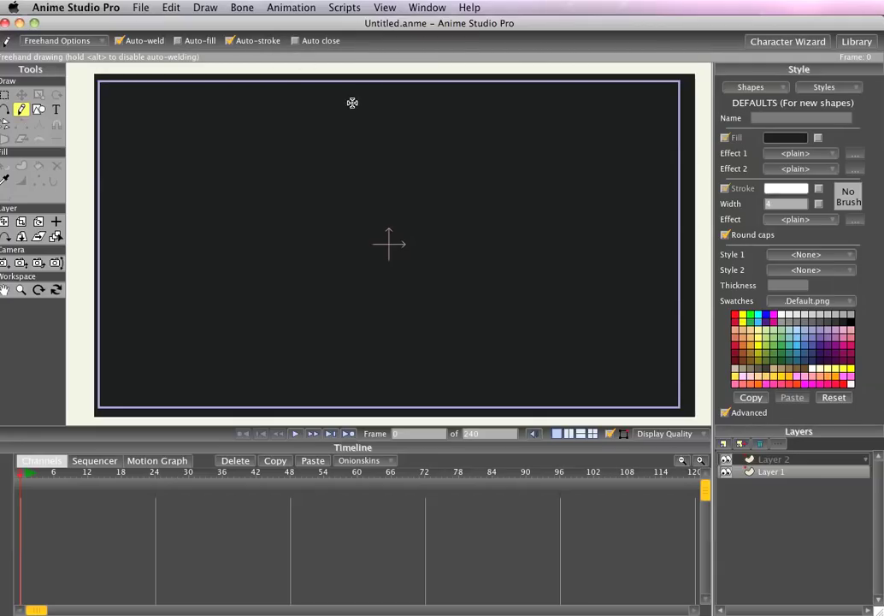
# Draw a wavy vertical bolt line from top to bottom, with one branch left and one right.
pyautogui.moveTo(353, 104)
pyautogui.mouseDown()
pyautogui.moveTo(366, 155)
pyautogui.moveTo(355, 173)
pyautogui.moveTo(381, 204)
pyautogui.moveTo(362, 255)
pyautogui.moveTo(395, 333)
pyautogui.moveTo(383, 377)
pyautogui.mouseUp()
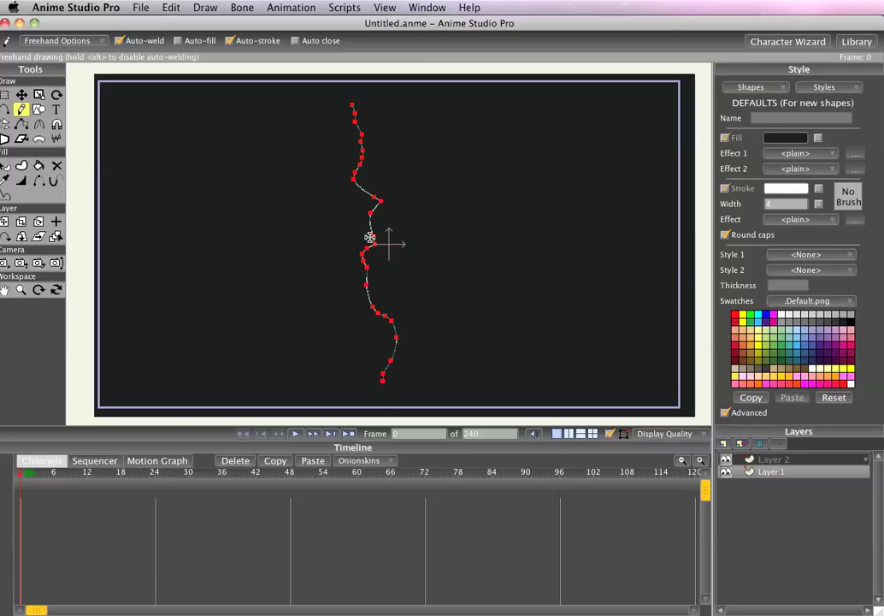
pyautogui.moveTo(372, 238)
pyautogui.mouseDown()
pyautogui.moveTo(335, 249)
pyautogui.moveTo(328, 304)
pyautogui.mouseUp()
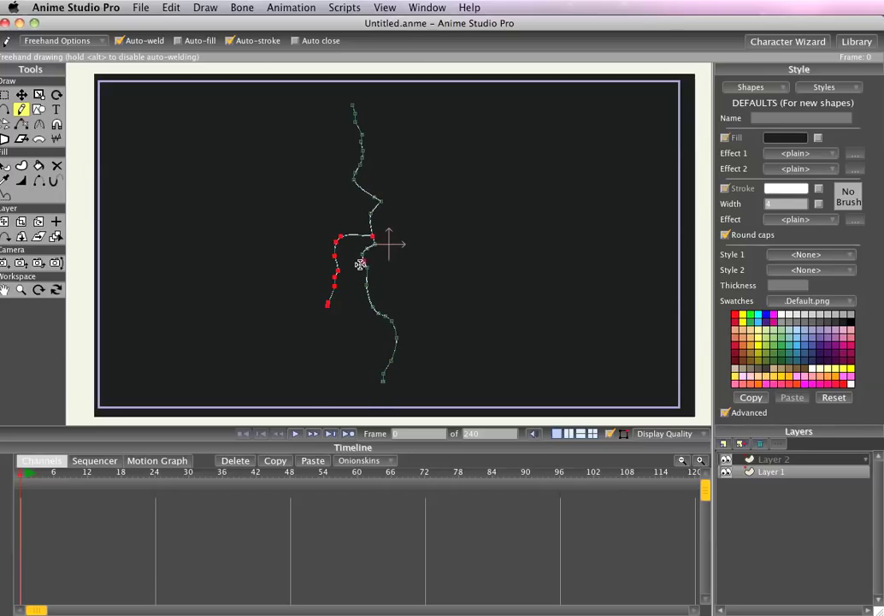
pyautogui.moveTo(383, 258)
pyautogui.mouseDown()
pyautogui.moveTo(430, 298)
pyautogui.moveTo(433, 325)
pyautogui.mouseUp()
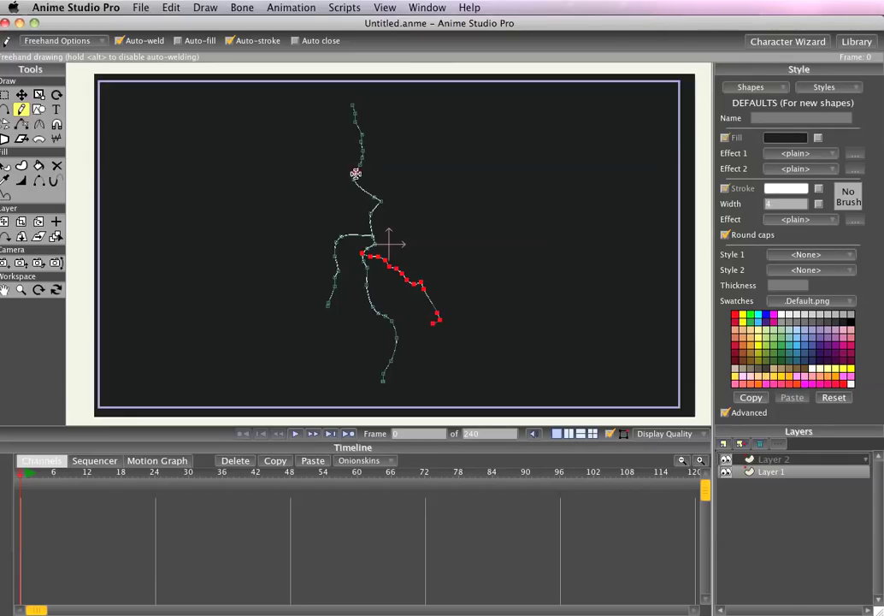
pyautogui.scroll(-2, 355, 188)
pyautogui.scroll(4, 354, 190)
pyautogui.scroll(-2, 355, 190)
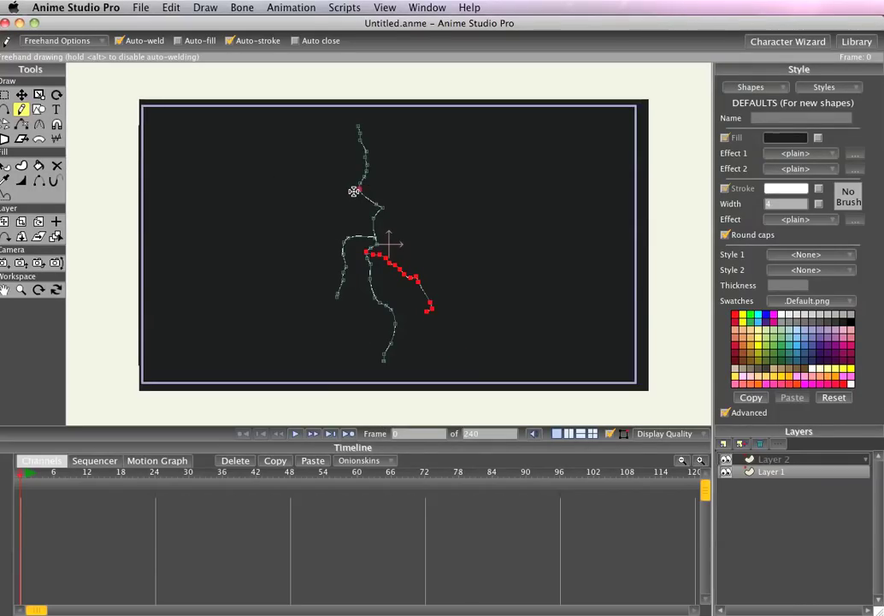
# Select all the bolt's points and convert them to sharp corners with Draw > Peak.
pyautogui.press('super+a')
pyautogui.click(206, 8)
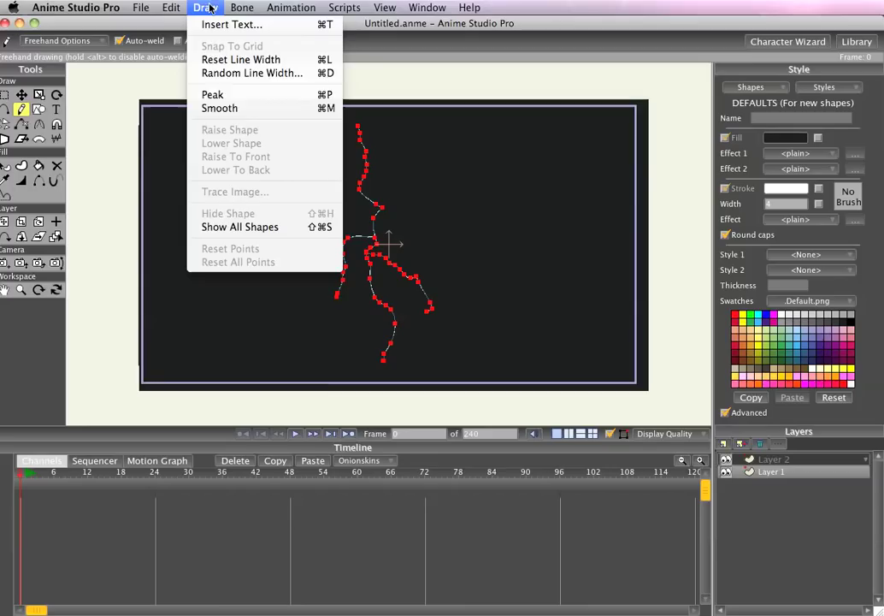
pyautogui.click(218, 93)
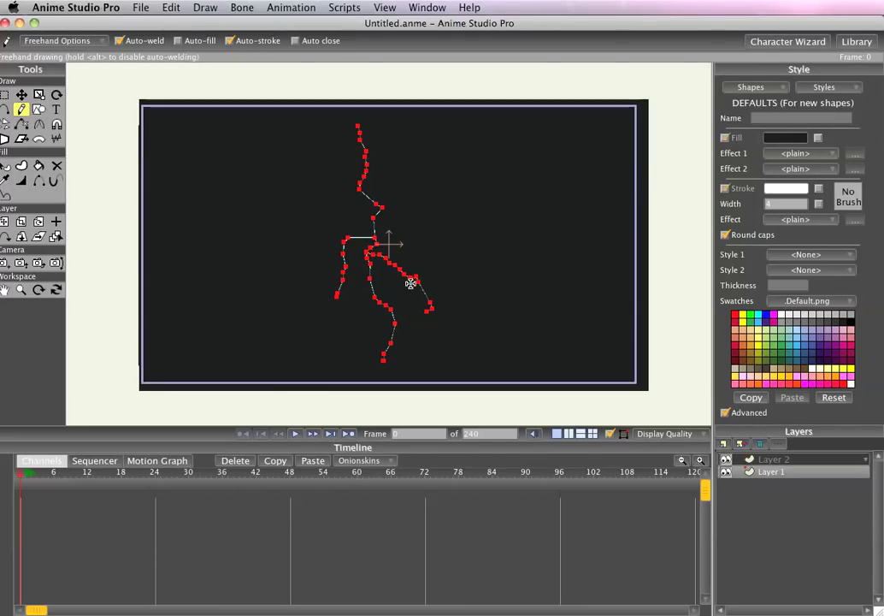
# Render a test preview of the white bolt on black, then close it.
pyautogui.press('super+r')
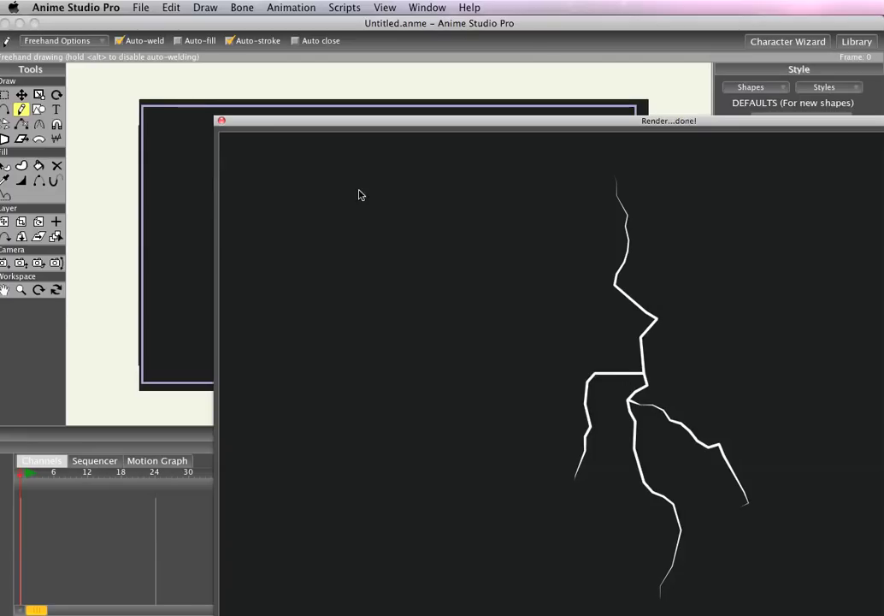
pyautogui.click(221, 122)
pyautogui.scroll(-1, 299, 237)
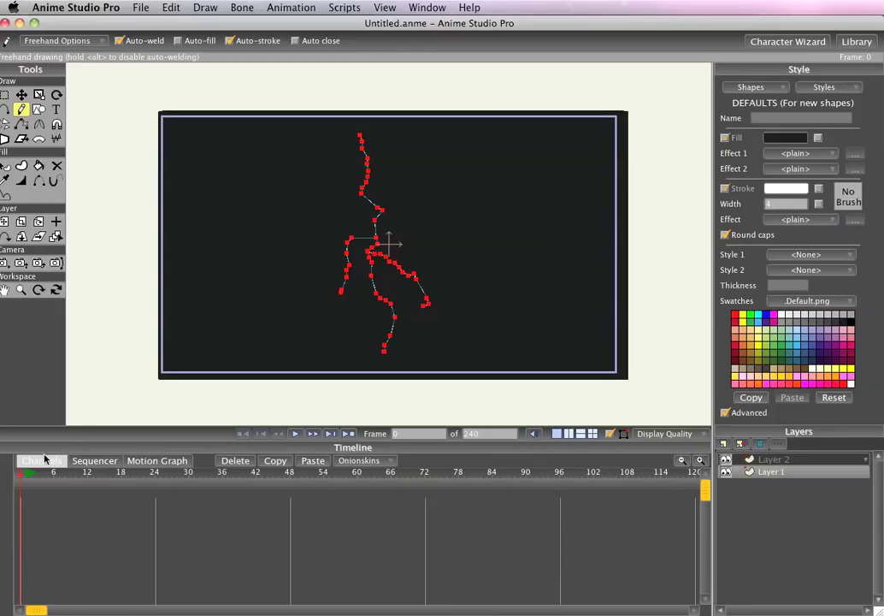
# Nudge bolt points with the Magnet tool at frames 1 and 5, then select both keyframes.
pyautogui.click(26, 474)
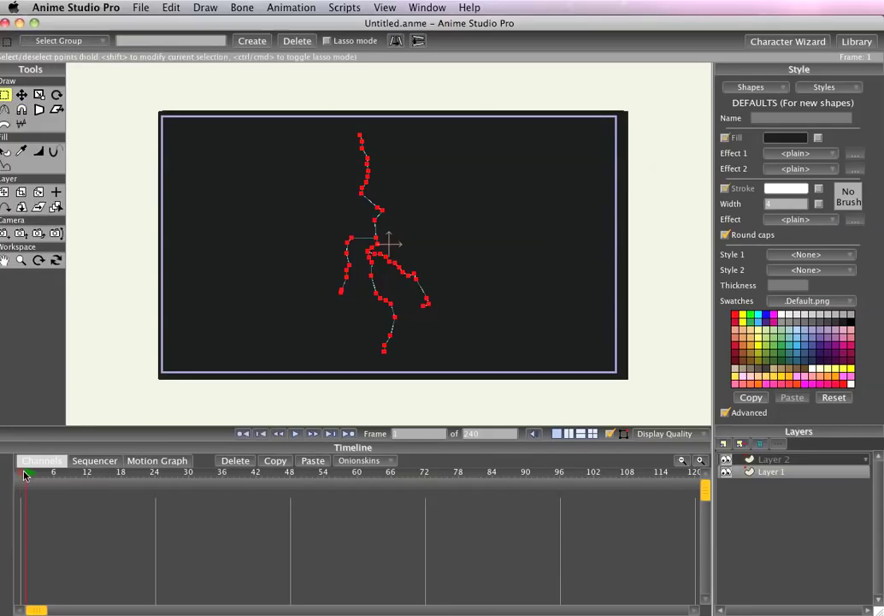
pyautogui.click(21, 110)
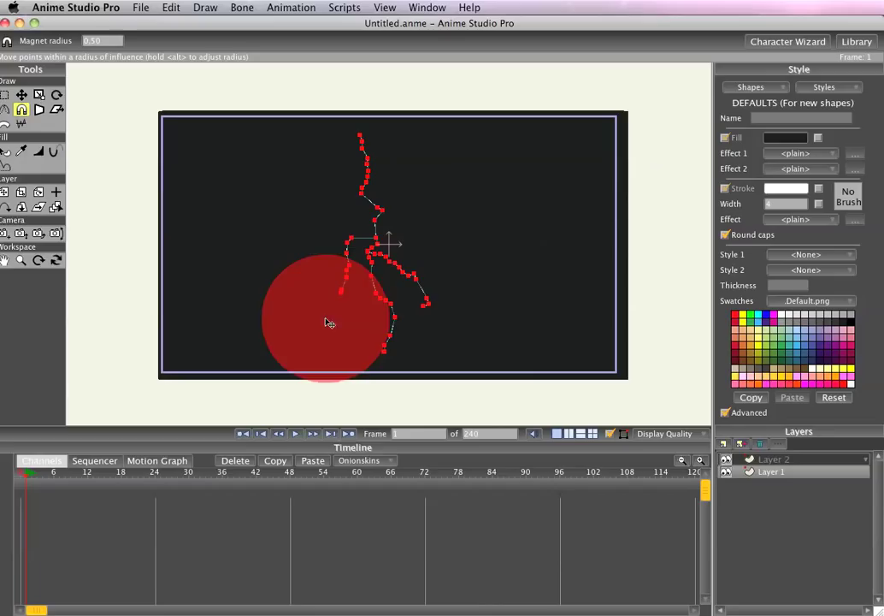
pyautogui.moveTo(329, 321); pyautogui.dragTo(333, 314)
pyautogui.moveTo(385, 136); pyautogui.dragTo(386, 137)
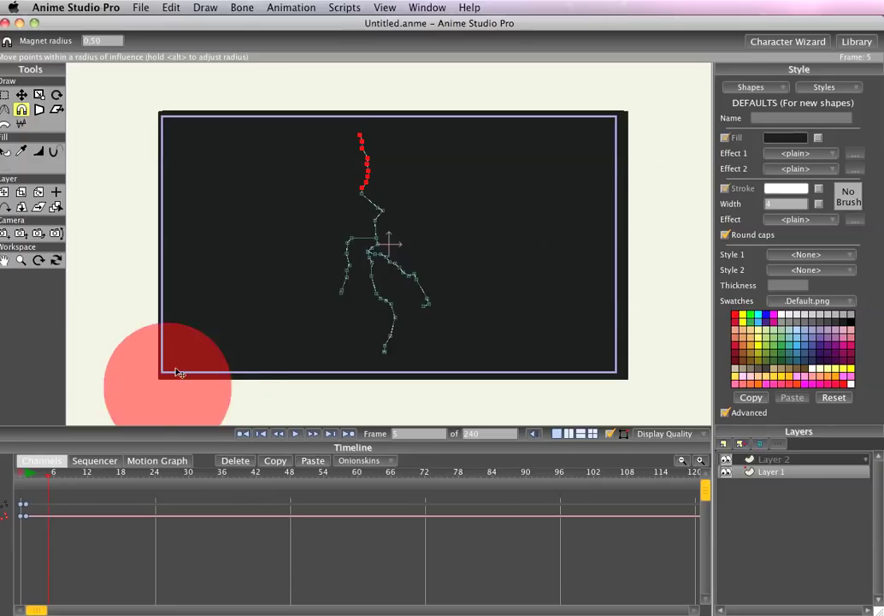
pyautogui.click(388, 250)
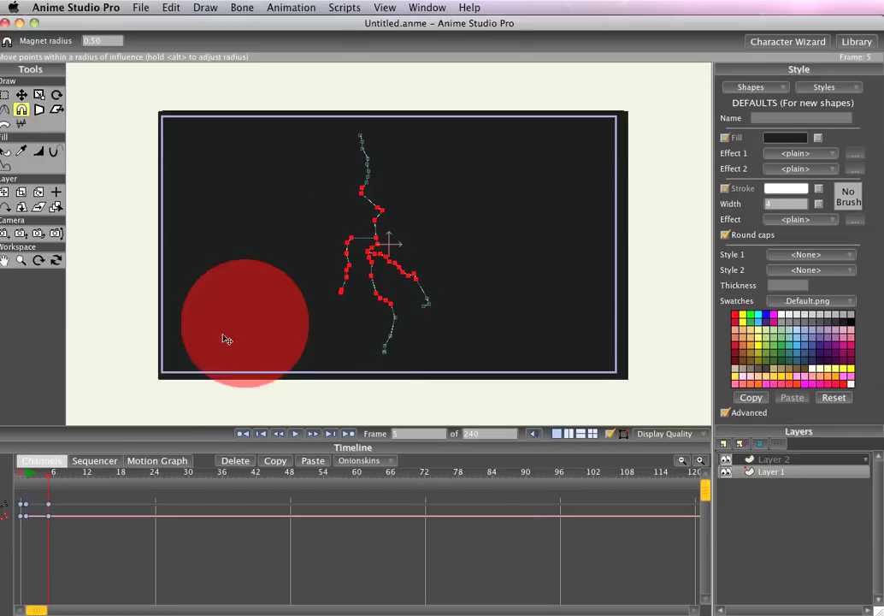
pyautogui.click(444, 365)
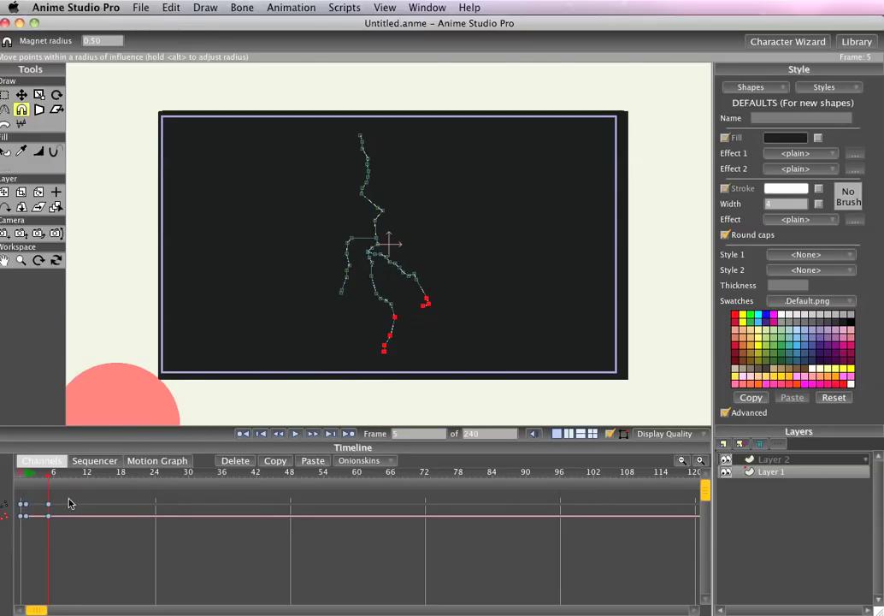
pyautogui.moveTo(67, 495); pyautogui.dragTo(25, 531)
# Give the selected keyframes Noisy interpolation with scale 1, then play the animation from the start.
pyautogui.rightClick(48, 510)
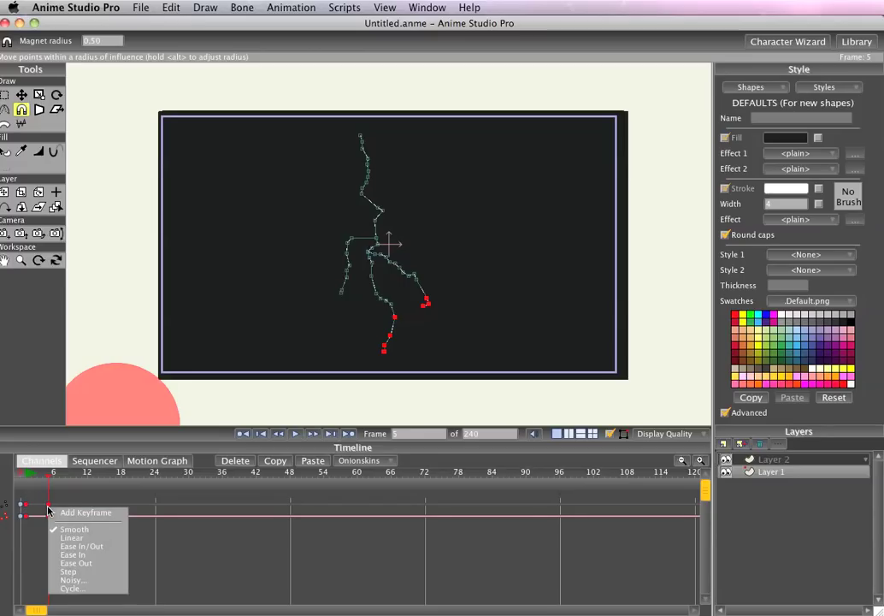
pyautogui.click(70, 582)
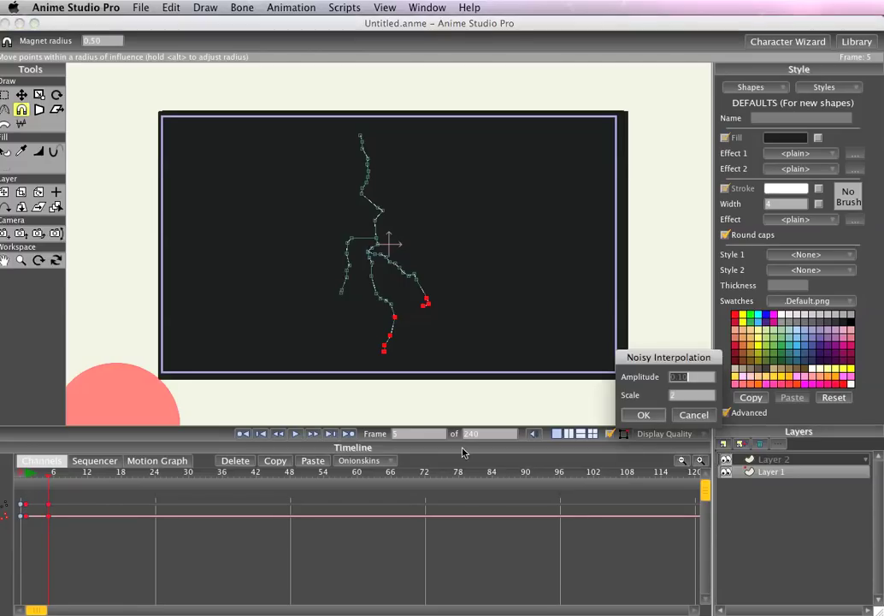
pyautogui.click(682, 395)
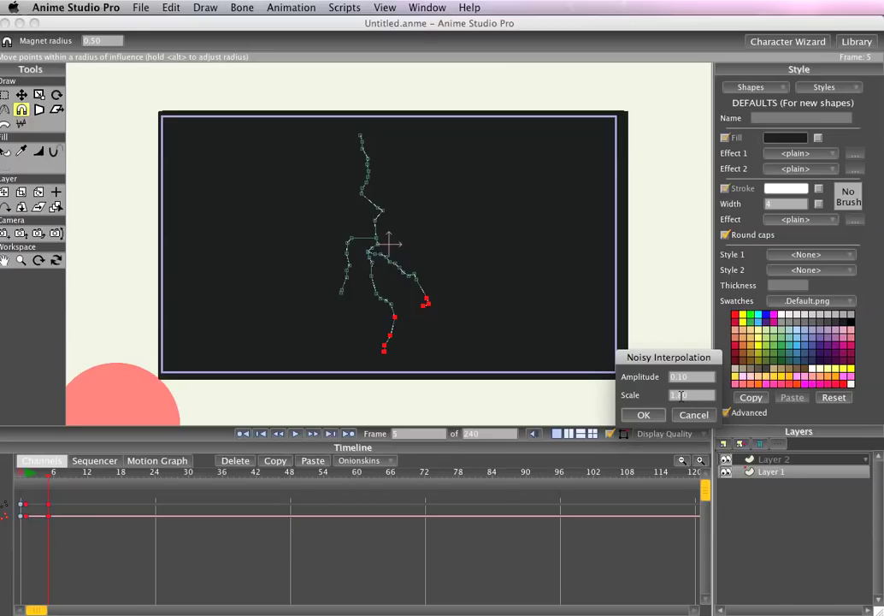
pyautogui.write('1')
pyautogui.click(645, 415)
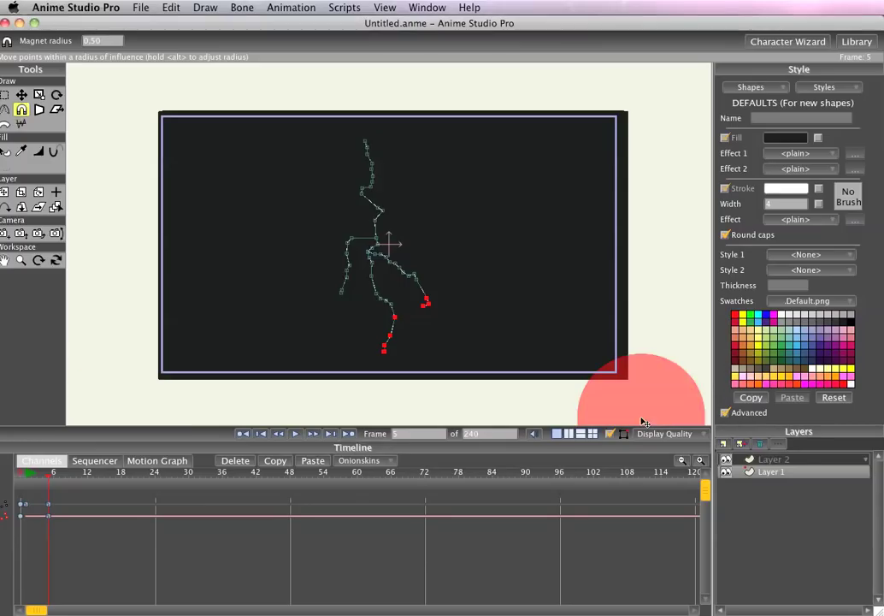
pyautogui.click(29, 473)
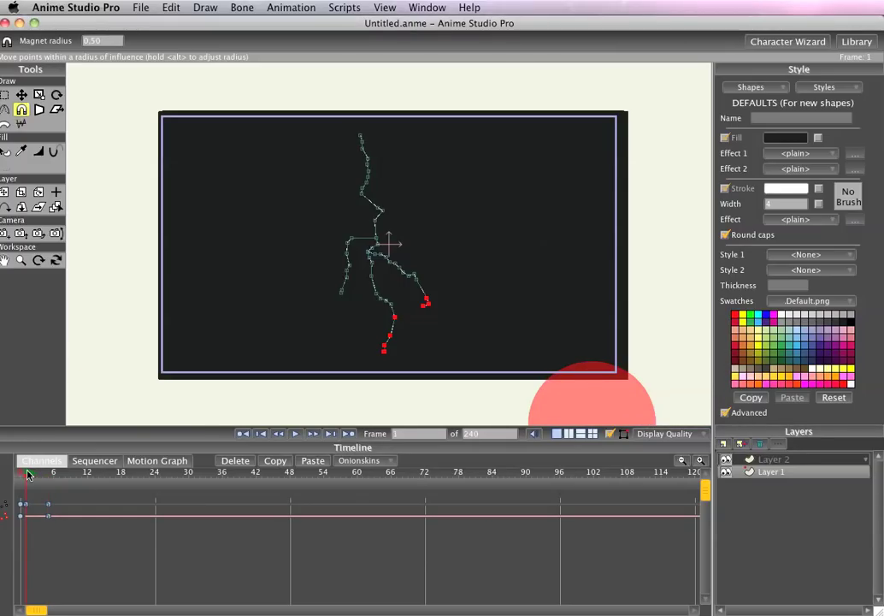
pyautogui.press('space')
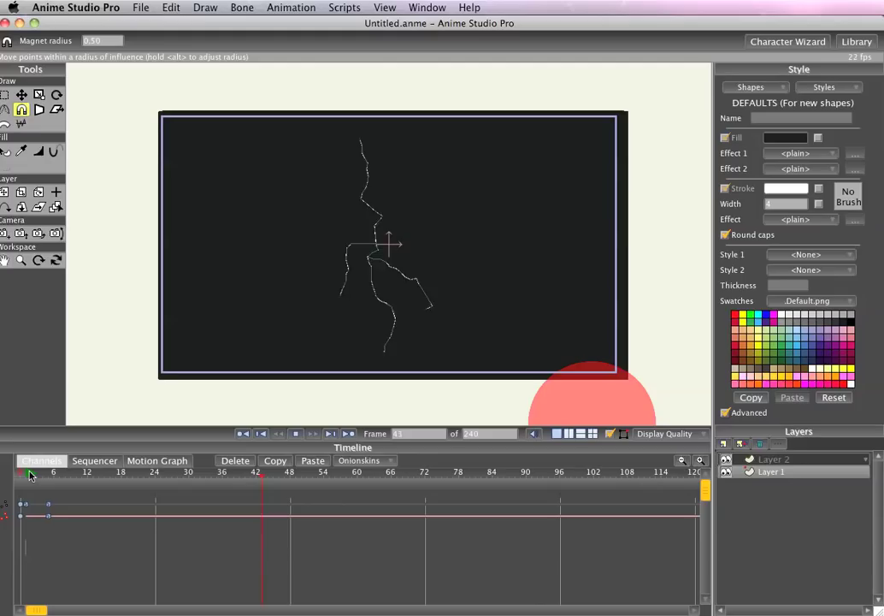
pyautogui.press('space')
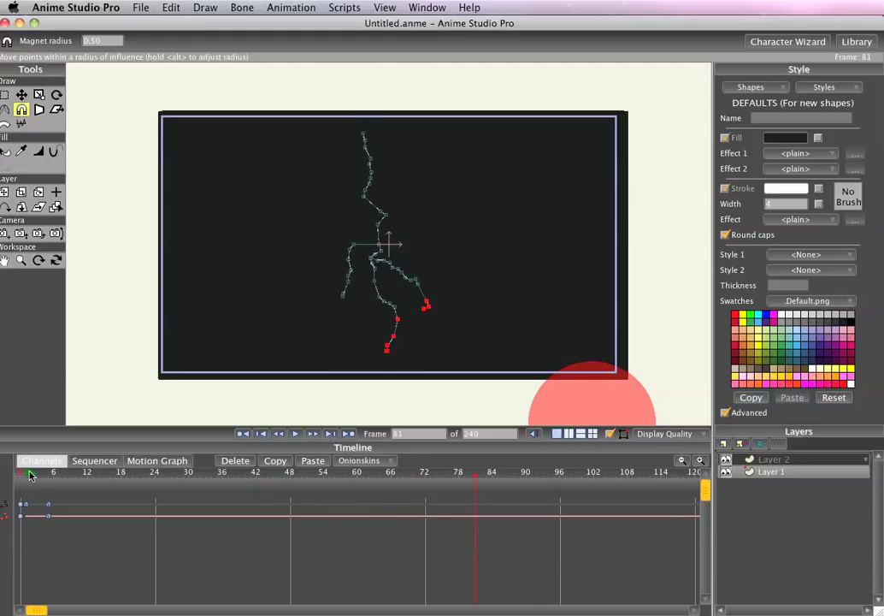
# Set the frame-6 keyframes to Noisy interpolation with scale 1.4 and play the jitter.
pyautogui.moveTo(53, 499); pyautogui.dragTo(28, 523)
pyautogui.rightClick(51, 506)
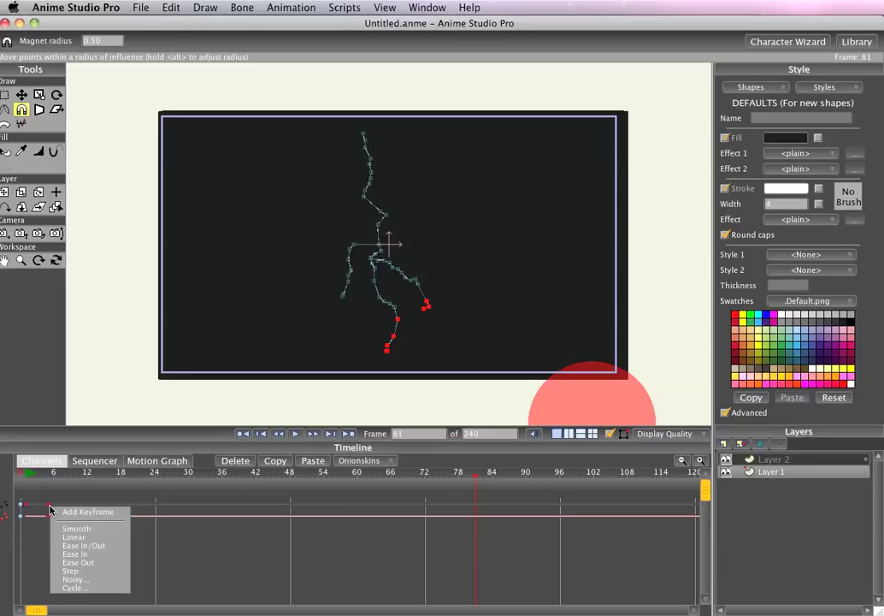
pyautogui.click(74, 581)
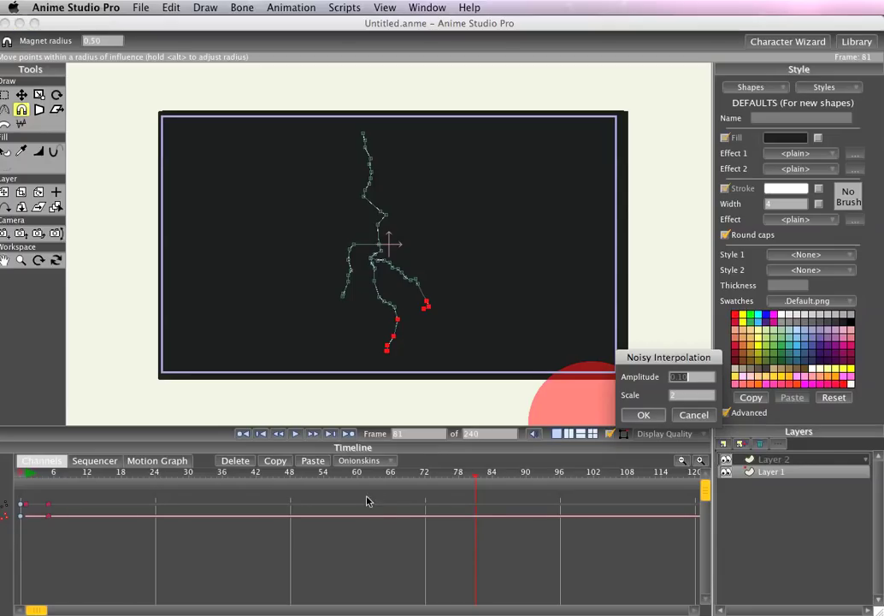
pyautogui.doubleClick(688, 399)
pyautogui.write('1.4')
pyautogui.click(643, 415)
pyautogui.click(295, 433)
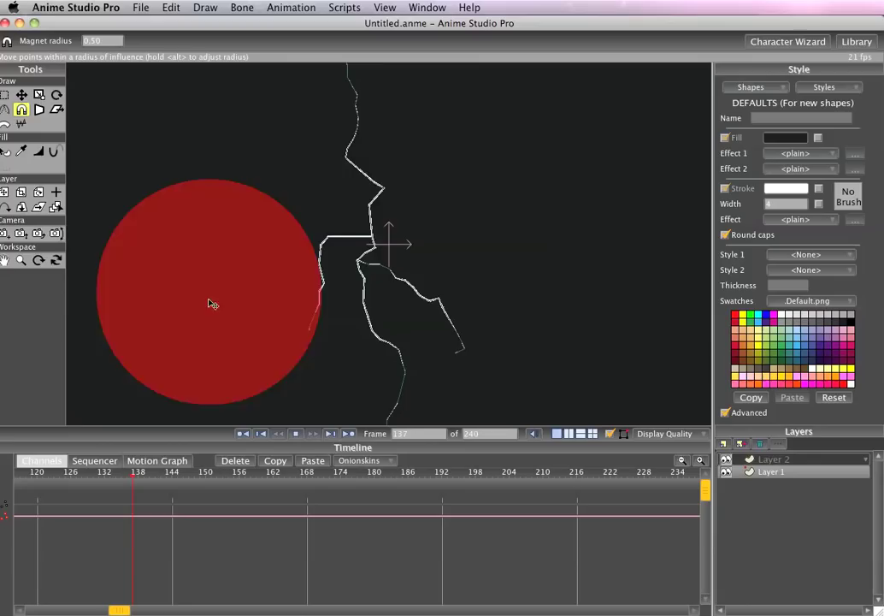
# Stop playback, return to frame 0, and rename Layer 2 to 'bolt'.
pyautogui.press('space')
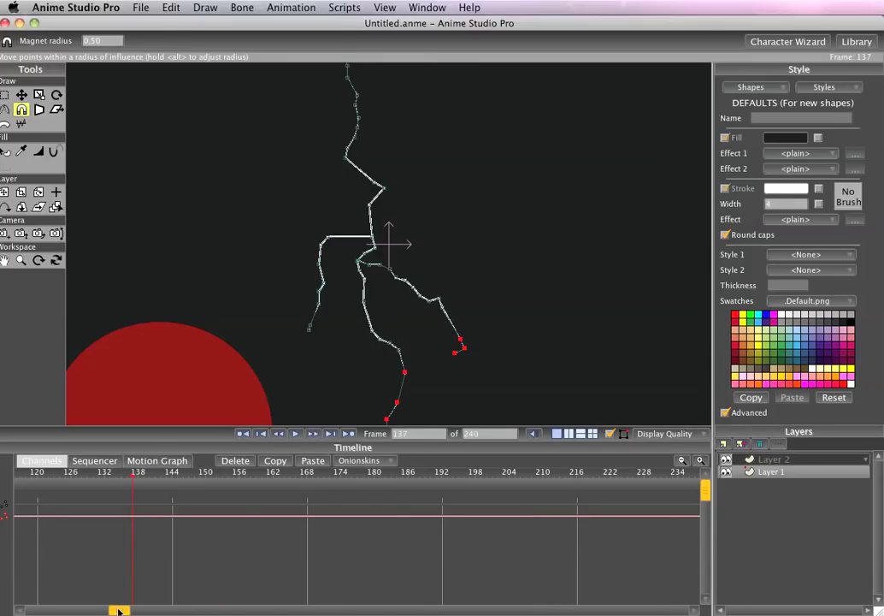
pyautogui.moveTo(119, 610); pyautogui.dragTo(35, 611)
pyautogui.click(21, 477)
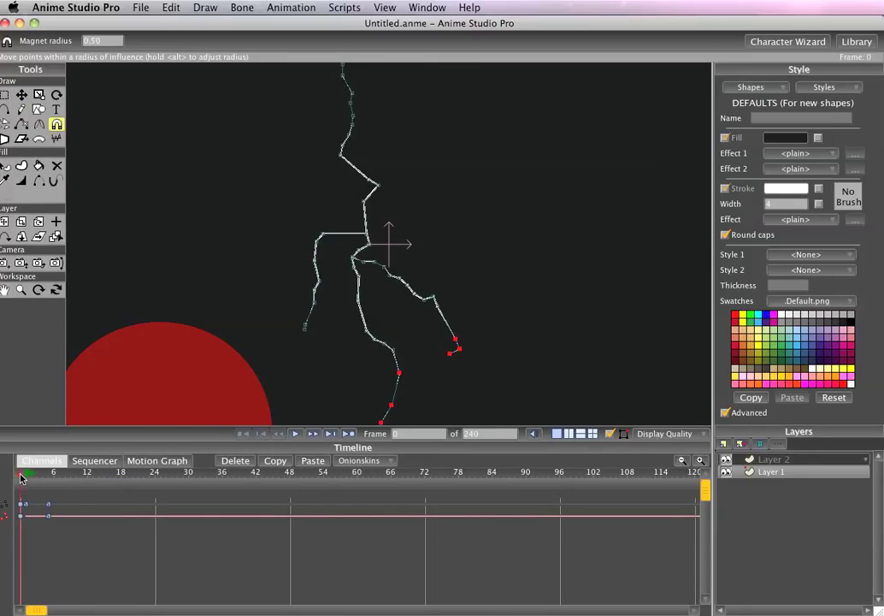
pyautogui.doubleClick(779, 461)
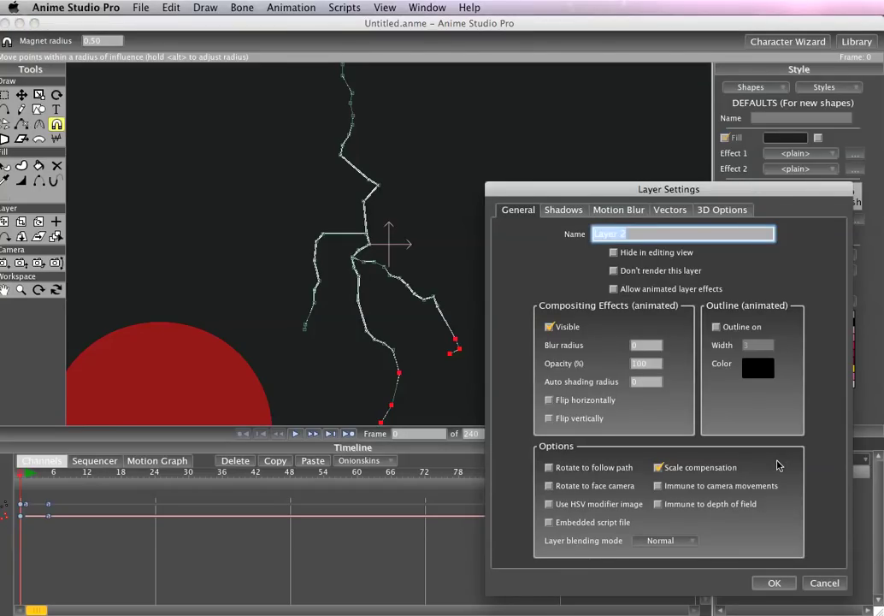
pyautogui.write('bolt')
pyautogui.press('Return')
# Add a vector layer named 'mask' and a group layer named 'lightningStrike'.
pyautogui.click(724, 444)
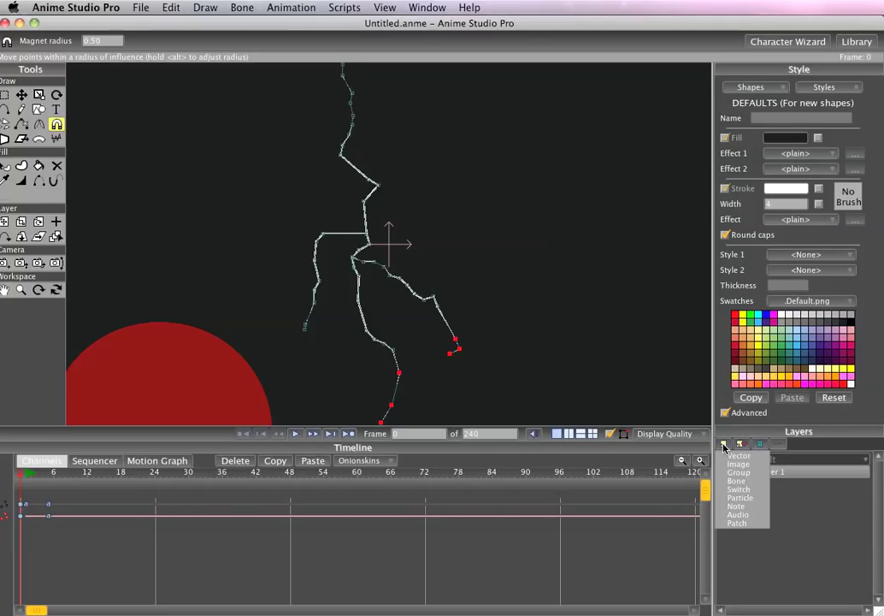
pyautogui.click(732, 456)
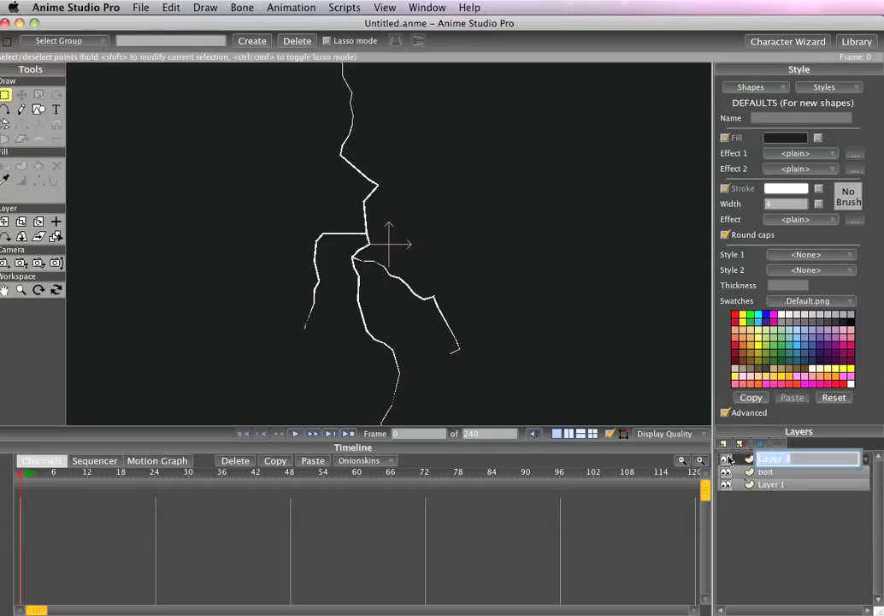
pyautogui.write('mask')
pyautogui.press('Return')
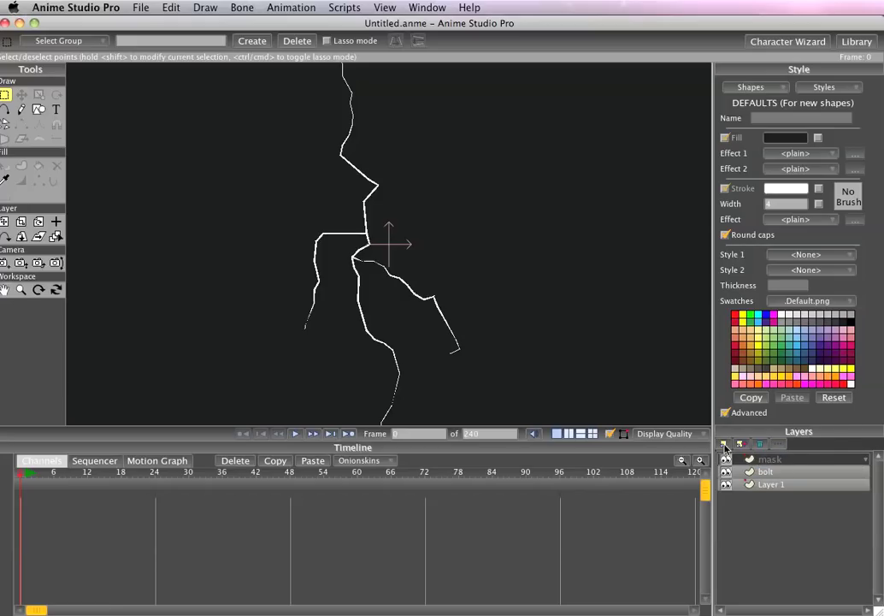
pyautogui.click(725, 444)
pyautogui.click(732, 476)
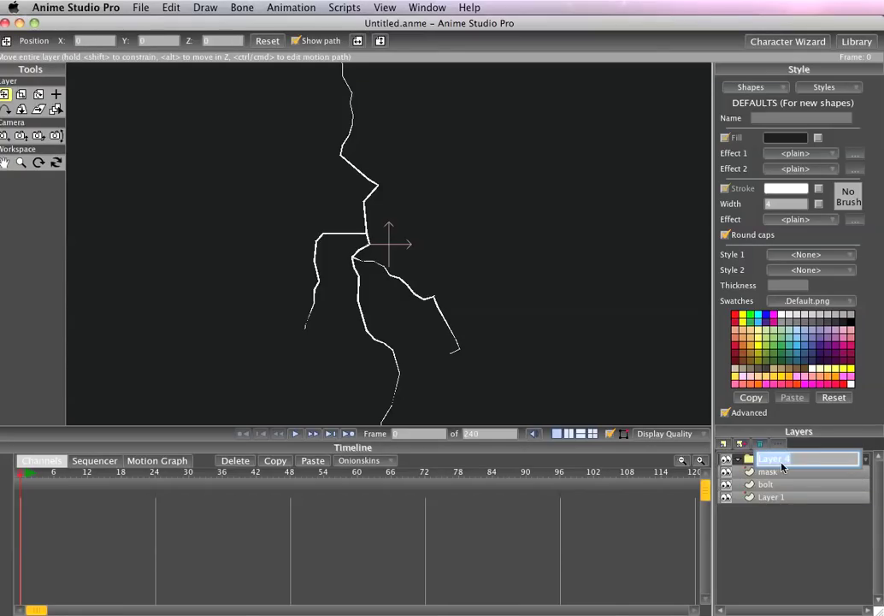
pyautogui.write('lightningStrike')
pyautogui.press('Return')
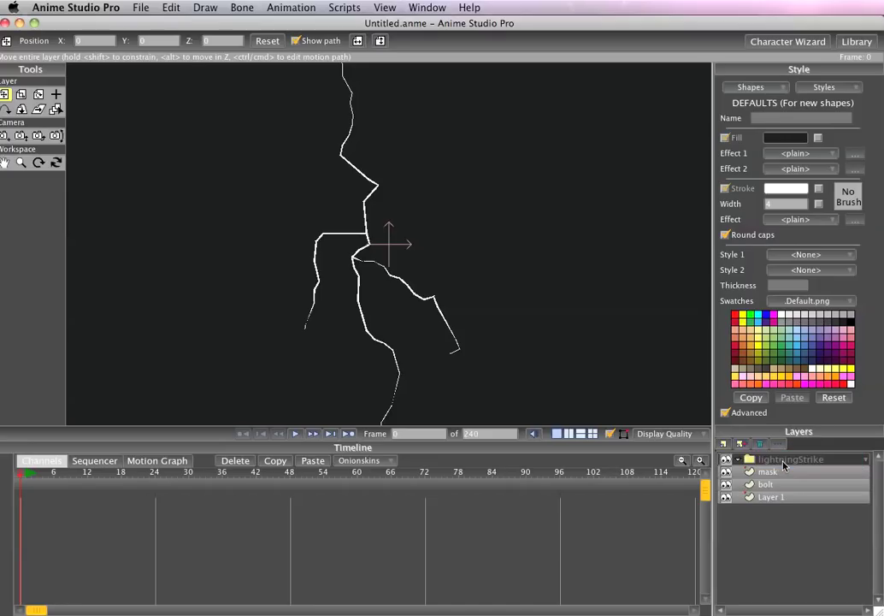
# Move the mask and bolt layers into the lightningStrike group.
pyautogui.click(787, 472)
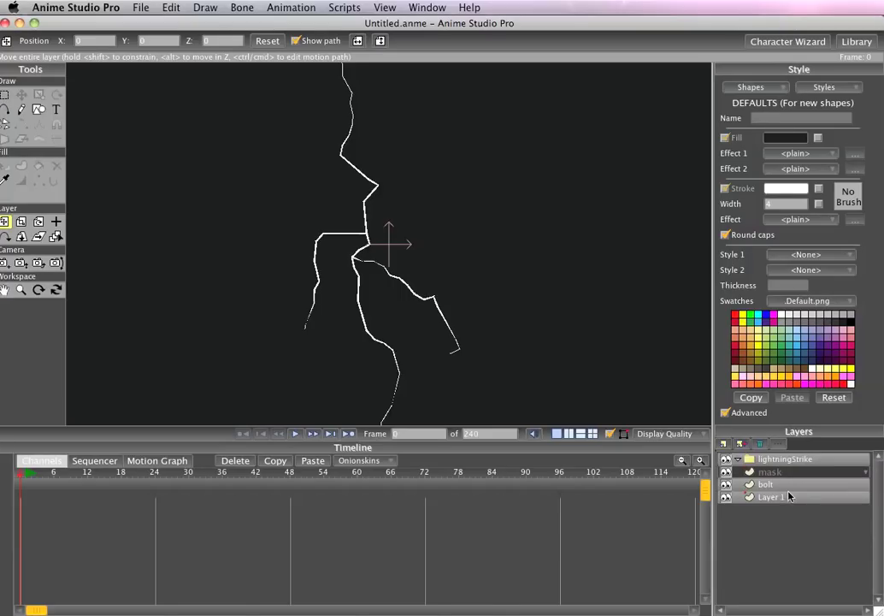
pyautogui.click(790, 485)
pyautogui.moveTo(790, 484); pyautogui.dragTo(794, 466)
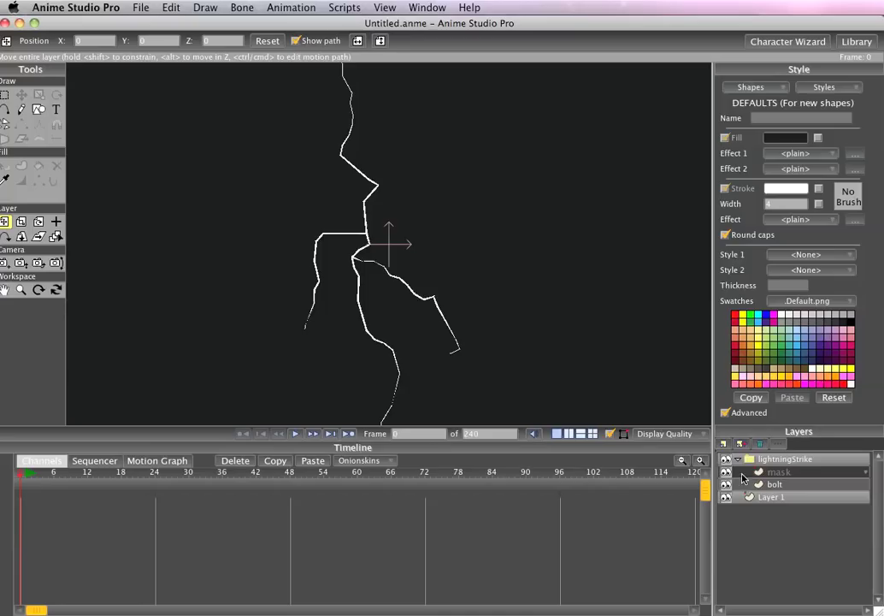
pyautogui.scroll(3, 193, 262)
pyautogui.scroll(-5, 195, 256)
pyautogui.scroll(2, 196, 256)
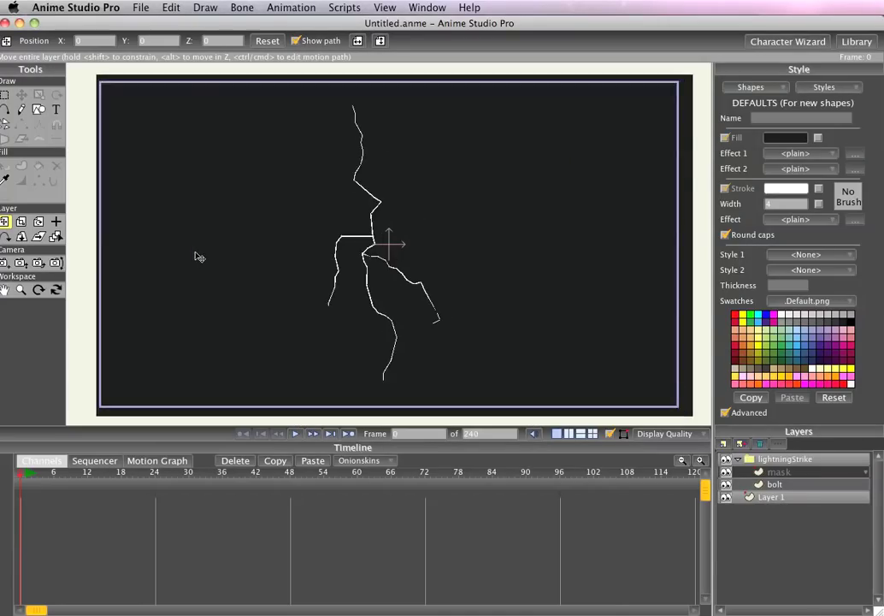
pyautogui.scroll(-3, 197, 255)
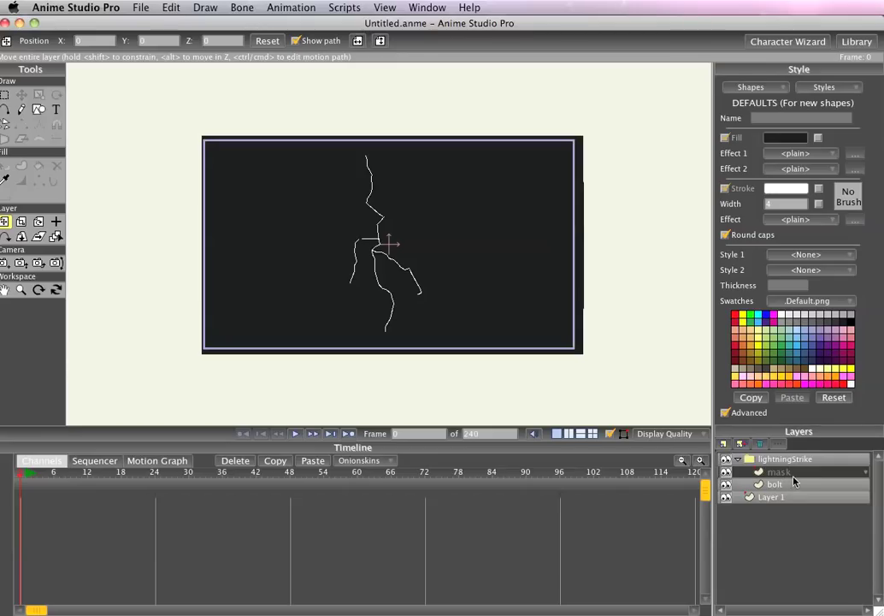
# Draw a light green rectangle across the frame's top edge and keyframe it at frame 1.
pyautogui.click(782, 335)
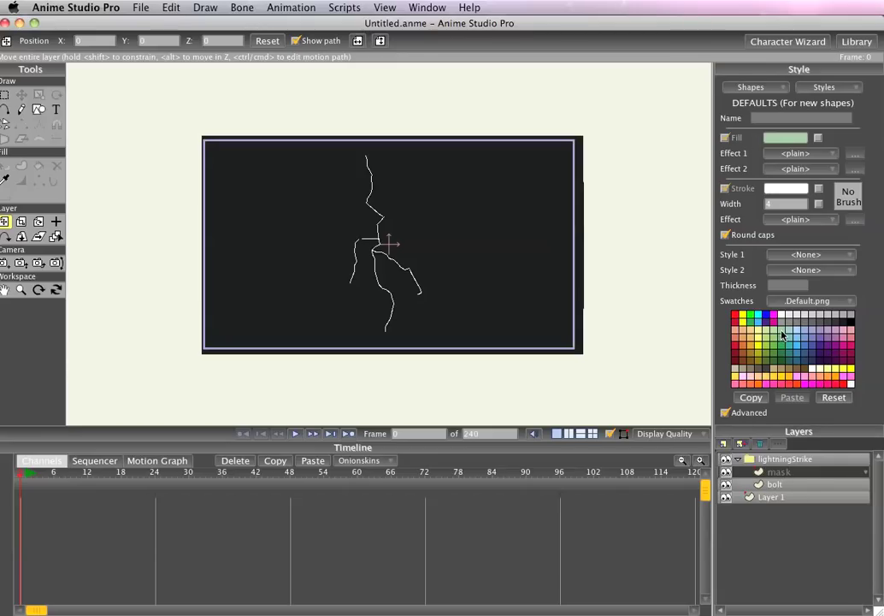
pyautogui.click(39, 108)
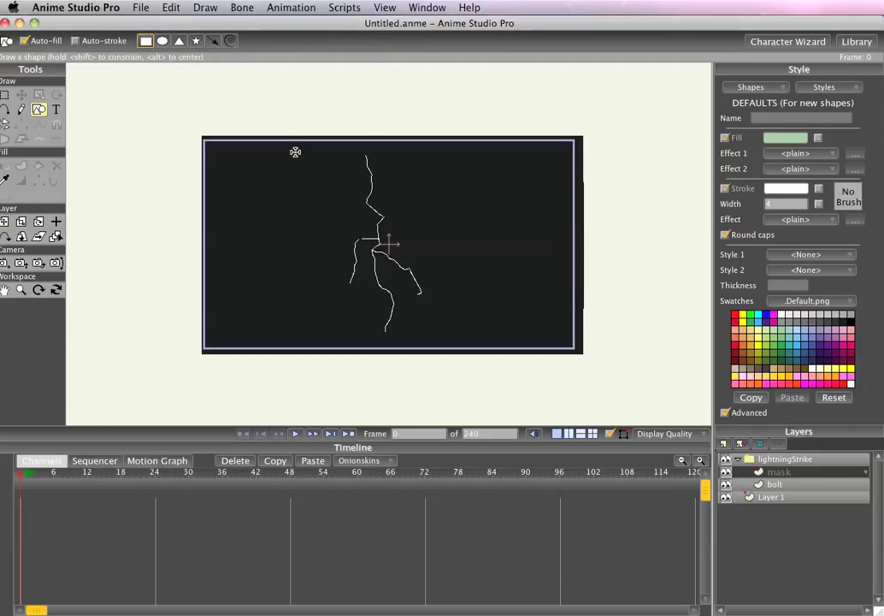
pyautogui.moveTo(295, 154)
pyautogui.mouseDown()
pyautogui.moveTo(389, 116)
pyautogui.moveTo(456, 104)
pyautogui.moveTo(446, 119)
pyautogui.mouseUp()
pyautogui.press('t')
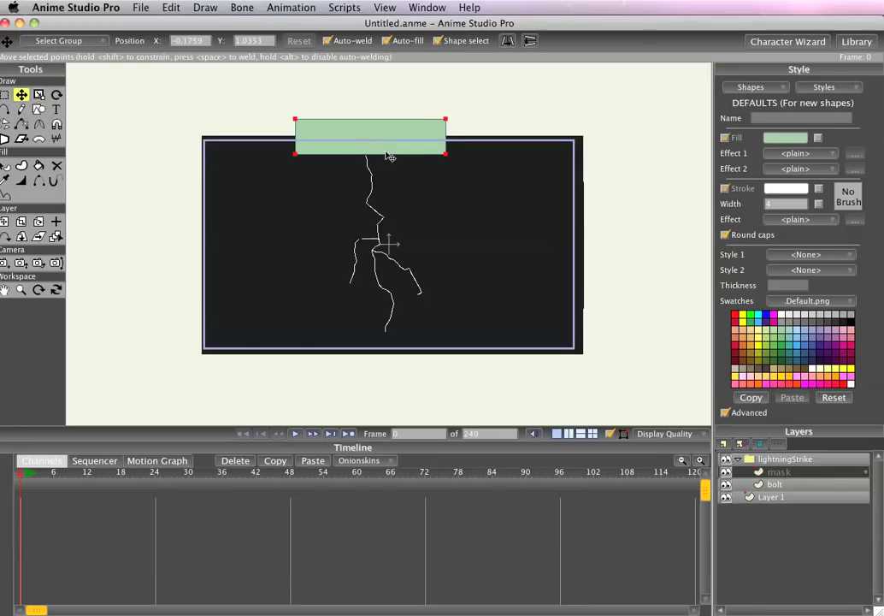
pyautogui.moveTo(389, 154)
pyautogui.mouseDown()
pyautogui.moveTo(385, 144)
pyautogui.moveTo(388, 151)
pyautogui.mouseUp()
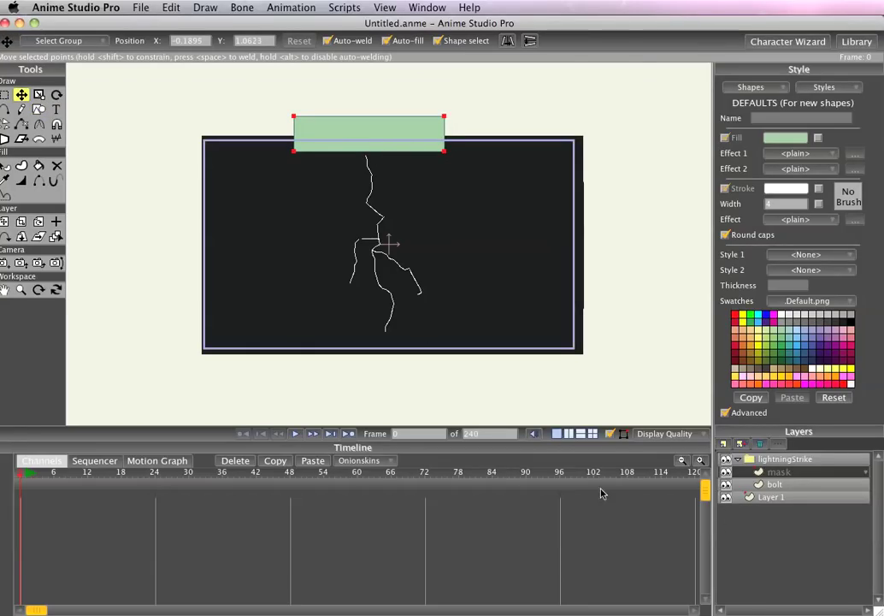
pyautogui.click(25, 476)
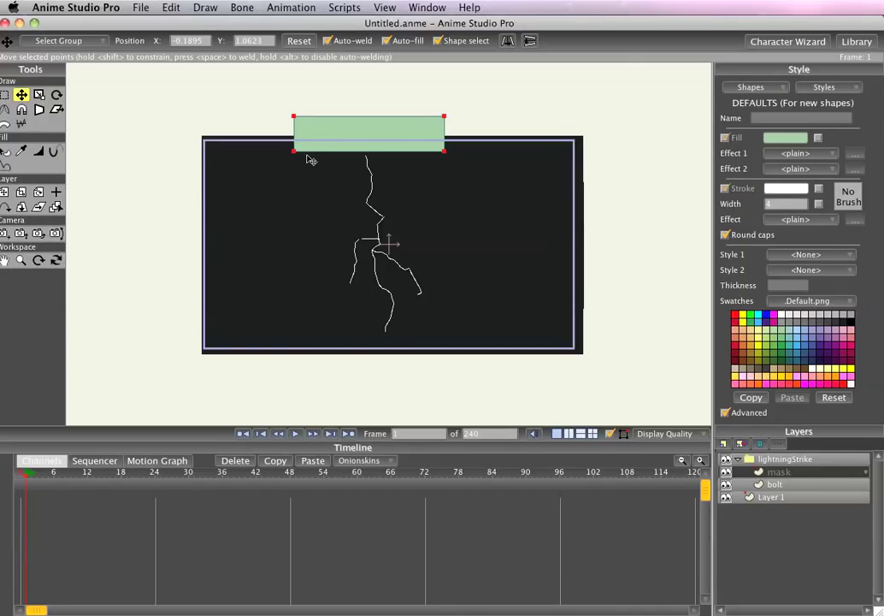
pyautogui.click(327, 132)
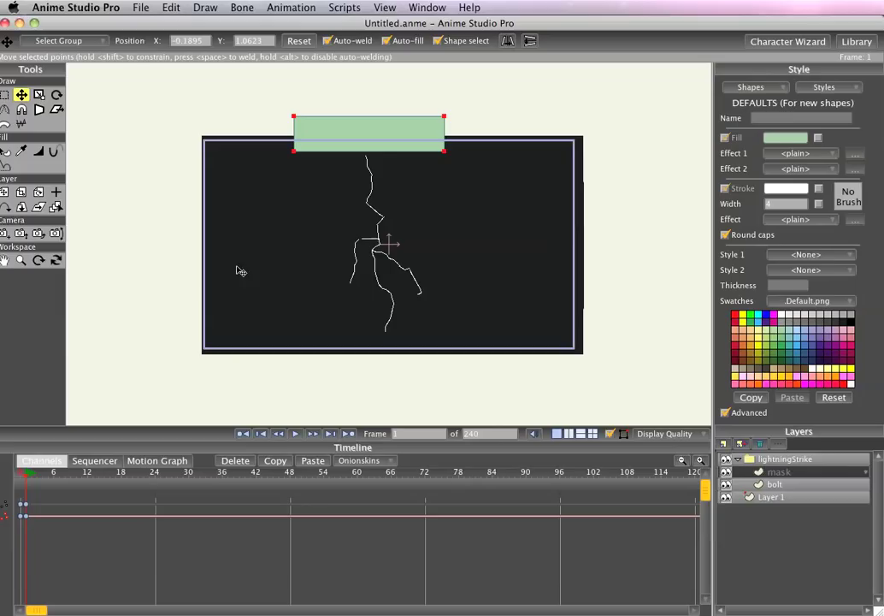
# Stretch the rectangle's bottom points down over the bolt at frame 3 and to the bottom at frame 5.
pyautogui.press('g')
pyautogui.moveTo(277, 177); pyautogui.dragTo(442, 212)
pyautogui.press('t')
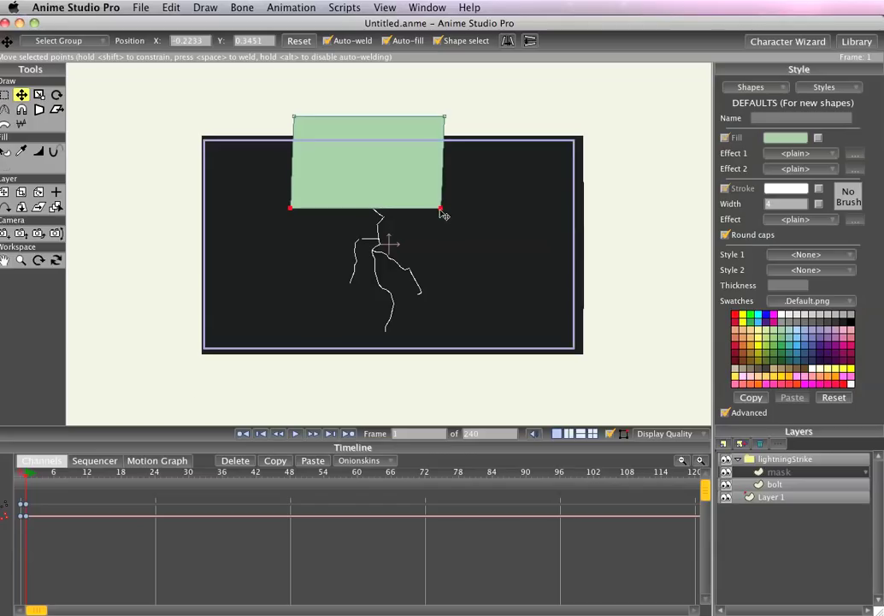
pyautogui.click(38, 476)
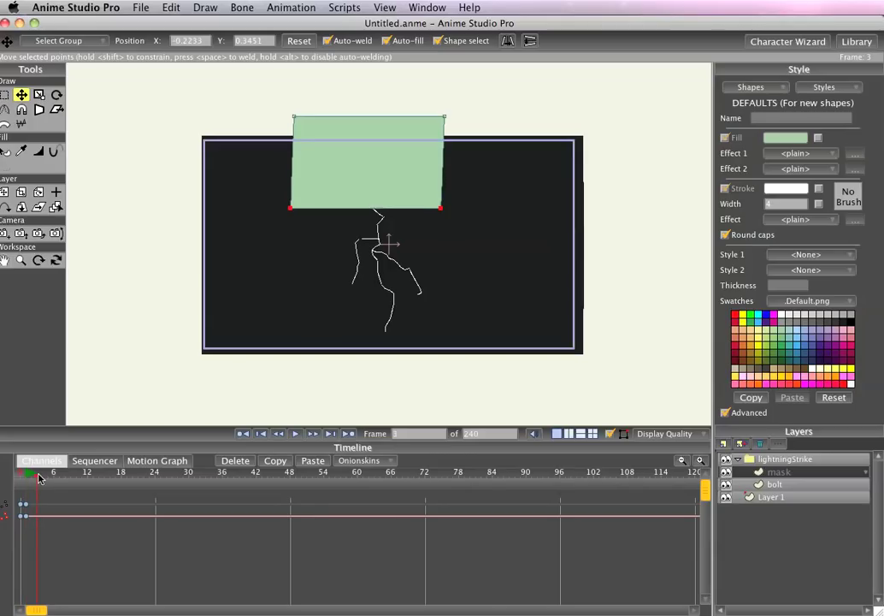
pyautogui.moveTo(442, 207); pyautogui.dragTo(452, 274)
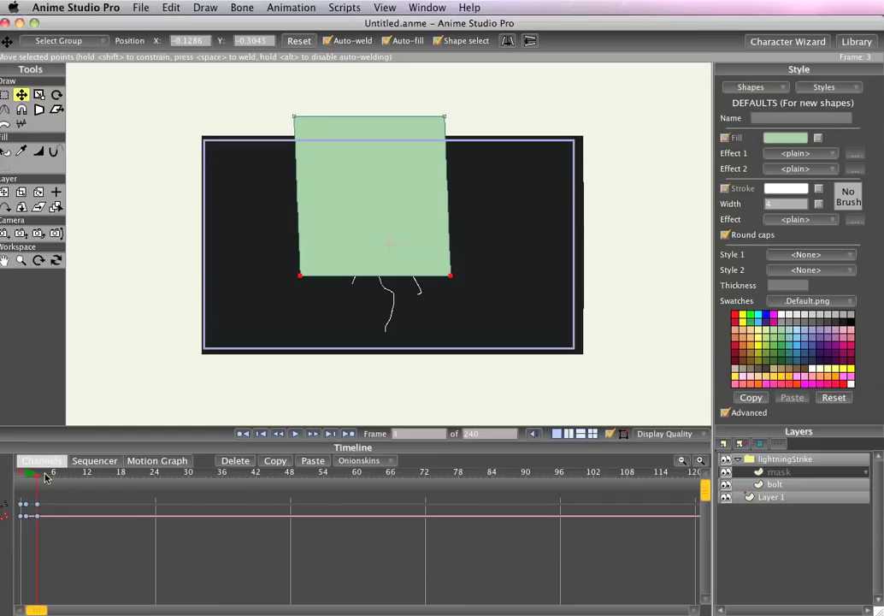
pyautogui.click(46, 476)
pyautogui.moveTo(450, 276); pyautogui.dragTo(449, 345)
# Lower the rectangle's top edge at frames 8 and 11 into a thin bottom strip, then rewind.
pyautogui.click(63, 478)
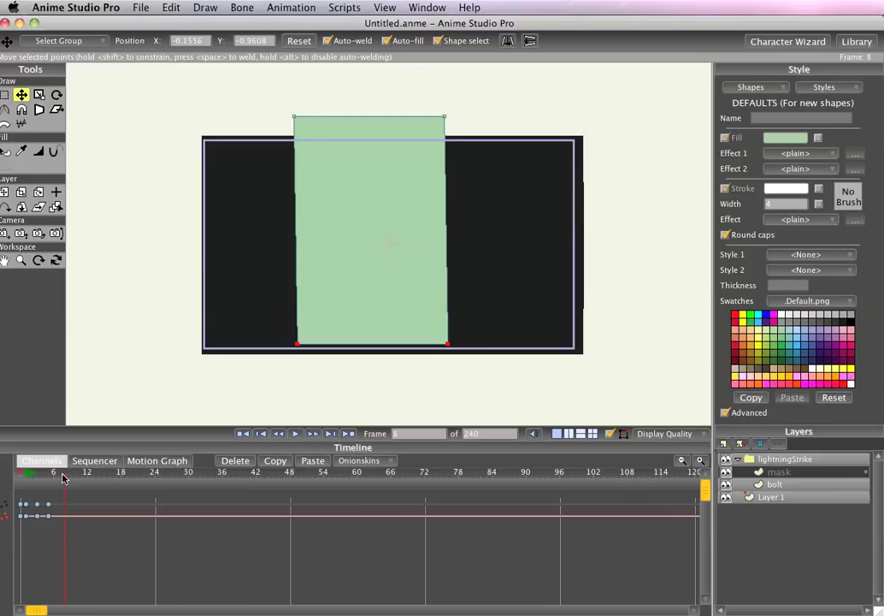
pyautogui.press('g')
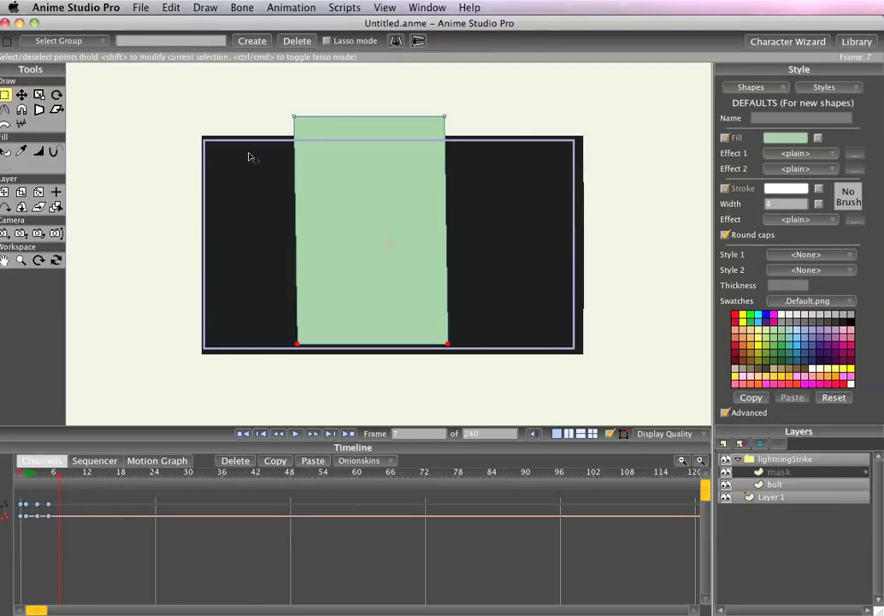
pyautogui.moveTo(248, 154); pyautogui.dragTo(452, 175)
pyautogui.press('t')
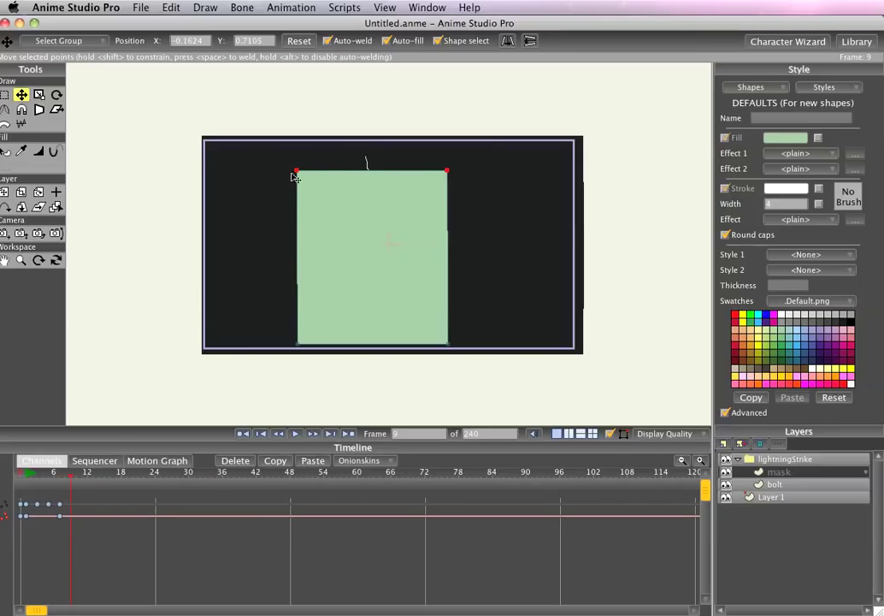
pyautogui.moveTo(292, 176); pyautogui.dragTo(293, 244)
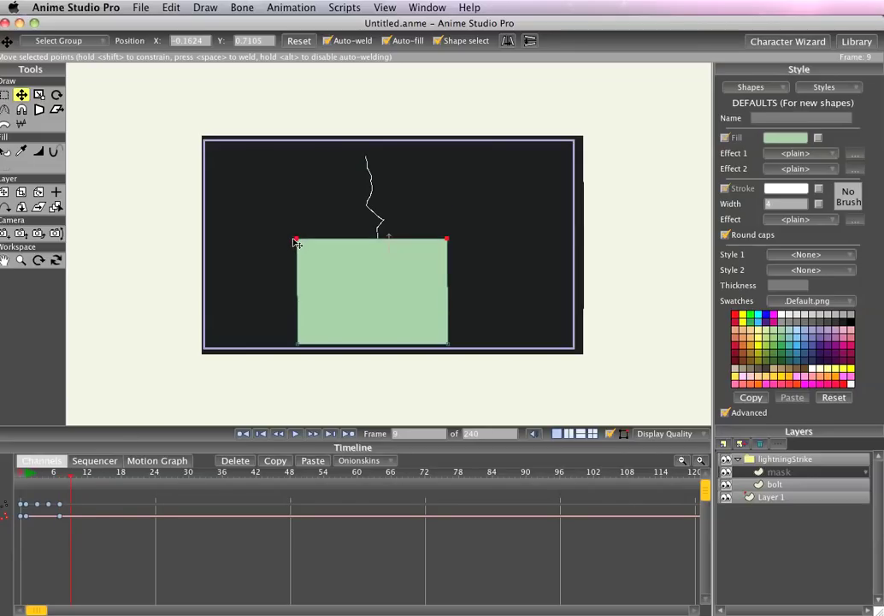
pyautogui.click(82, 501)
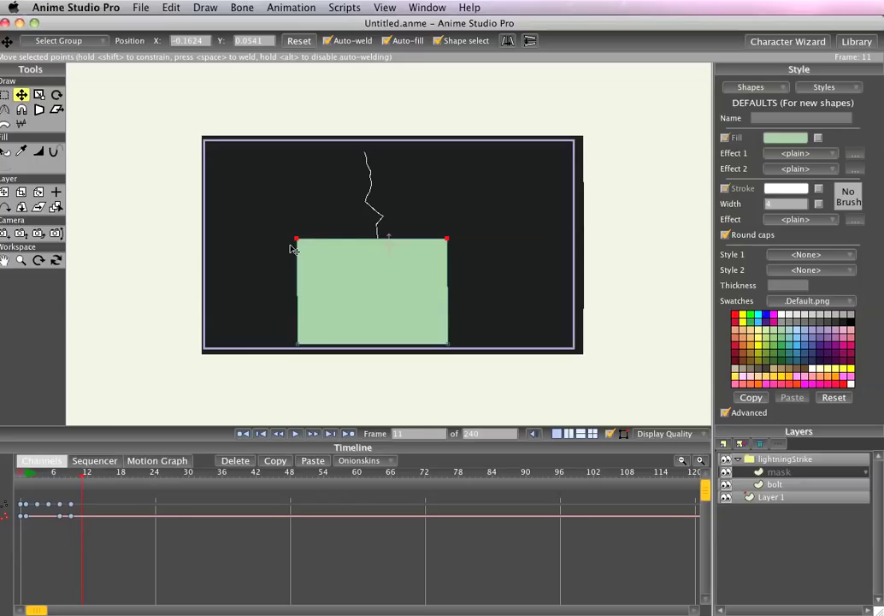
pyautogui.moveTo(298, 243); pyautogui.dragTo(300, 348)
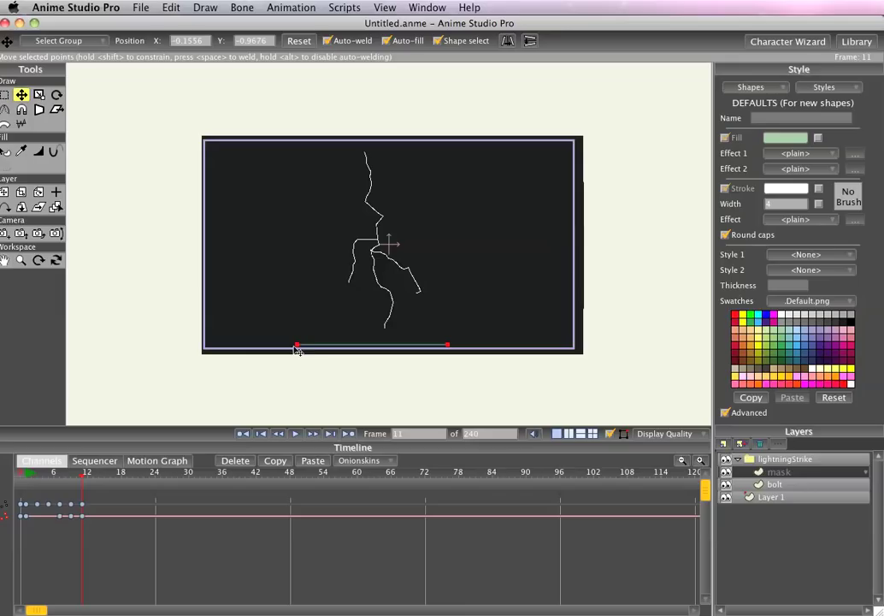
pyautogui.moveTo(25, 475); pyautogui.dragTo(4, 473)
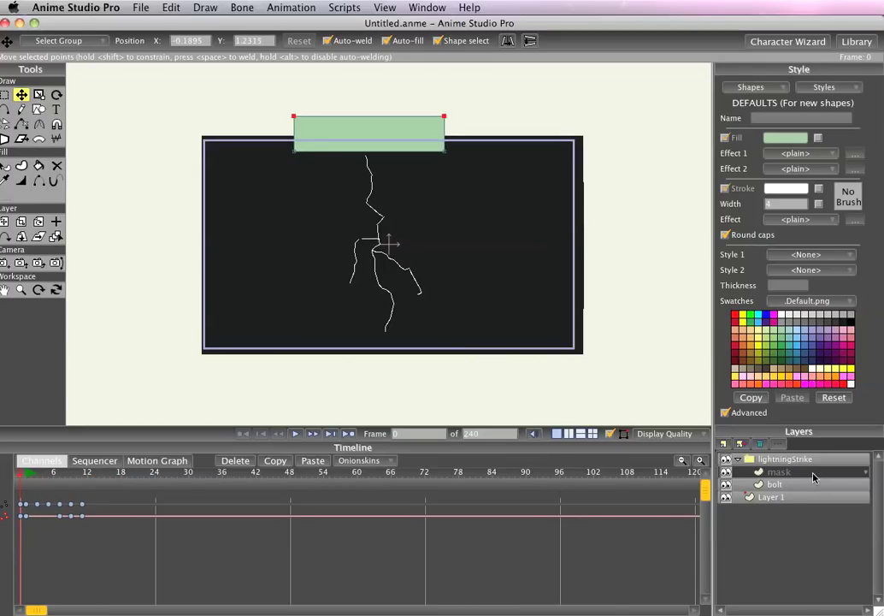
# Move mask below bolt and set the lightningStrike group's masking to Hide all.
pyautogui.moveTo(813, 477); pyautogui.dragTo(809, 489)
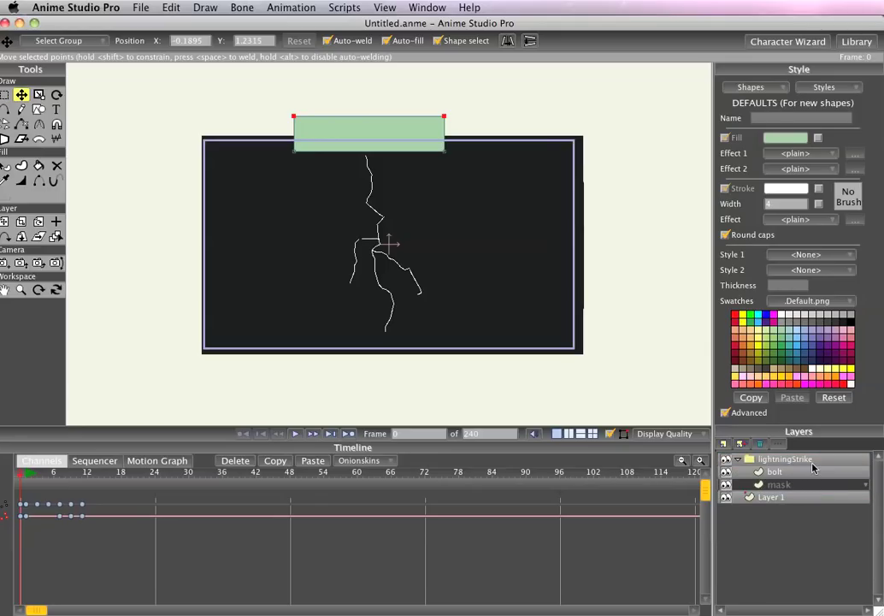
pyautogui.doubleClick(812, 462)
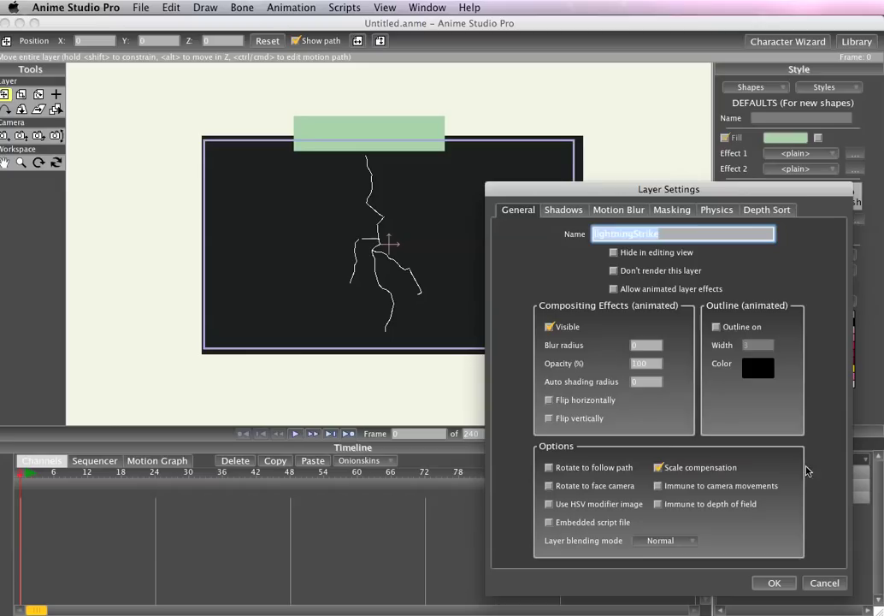
pyautogui.click(675, 211)
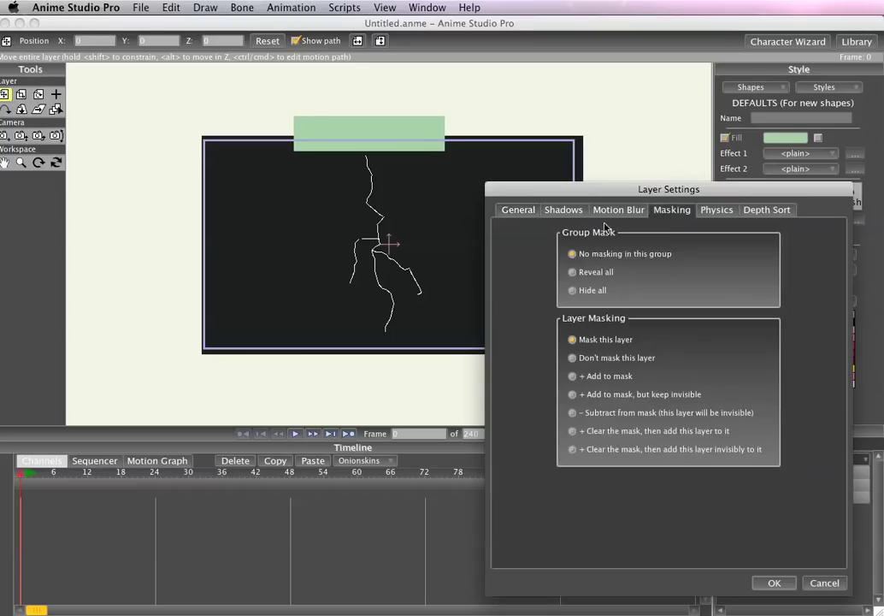
pyautogui.click(573, 290)
pyautogui.click(774, 582)
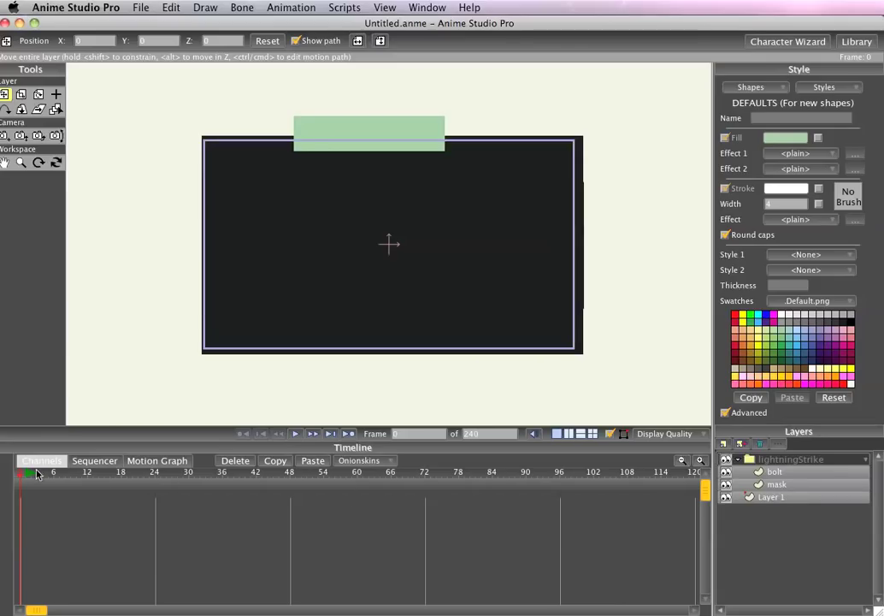
pyautogui.click(26, 476)
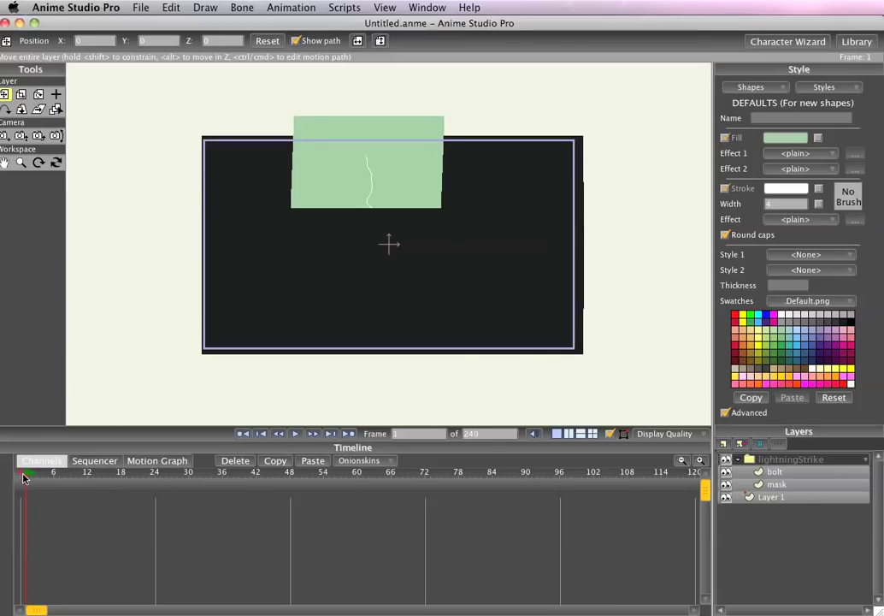
pyautogui.click(19, 471)
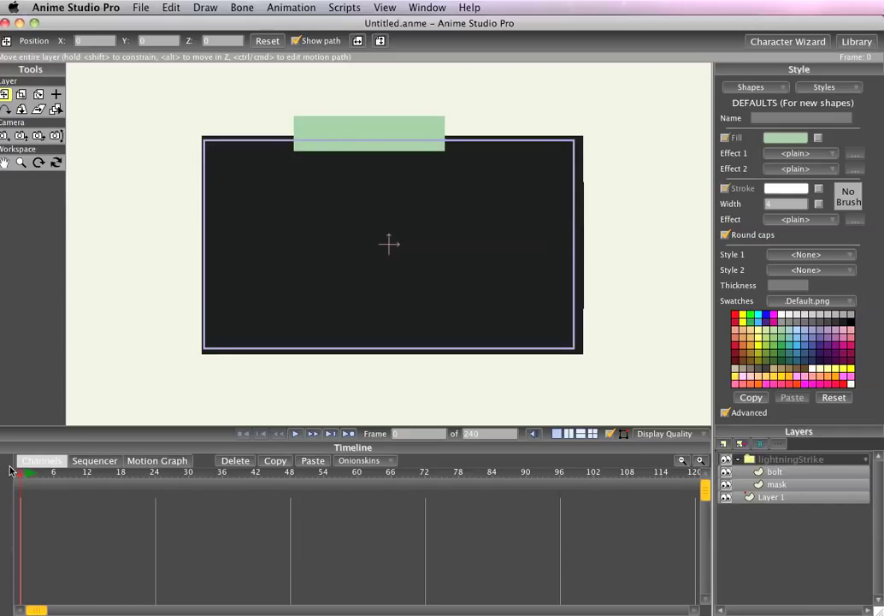
pyautogui.click(26, 475)
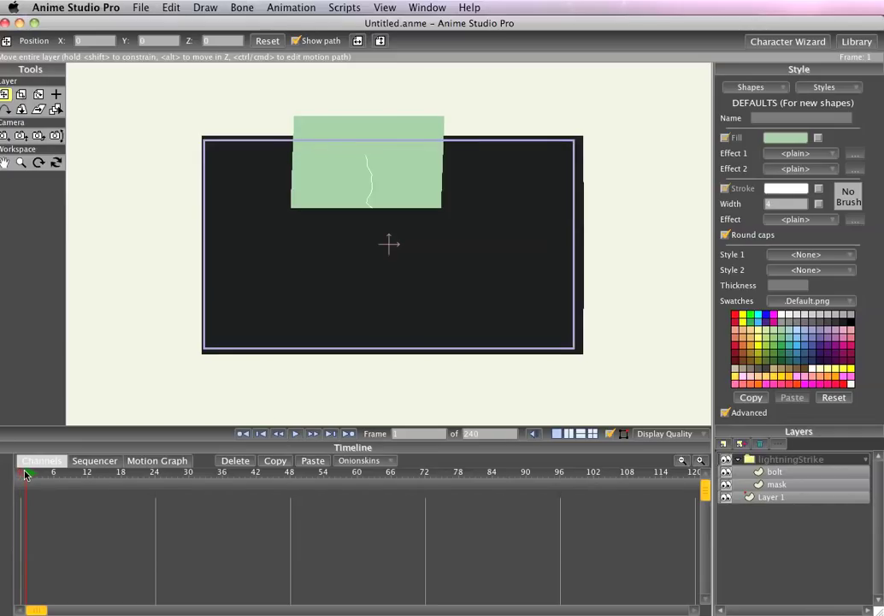
pyautogui.scroll(3, 199, 282)
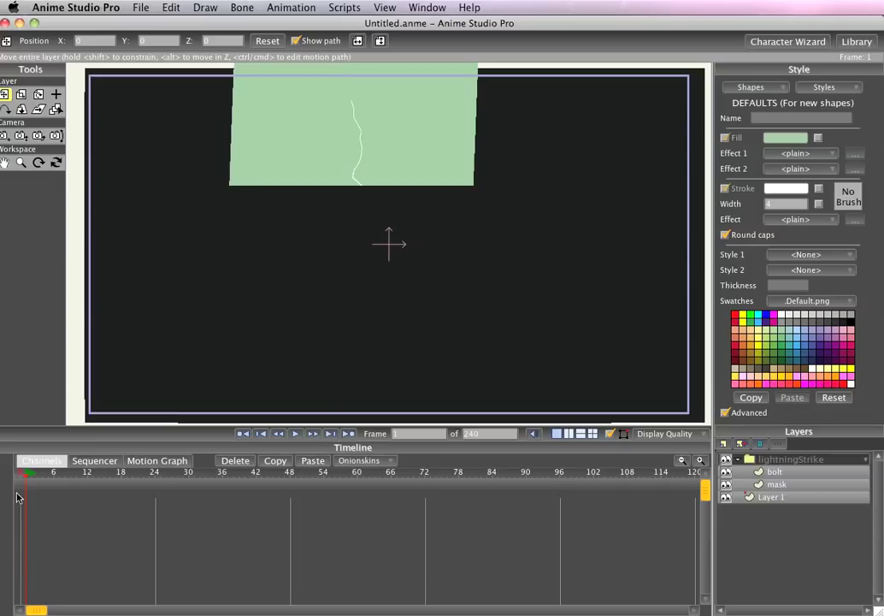
pyautogui.moveTo(28, 476); pyautogui.dragTo(9, 485)
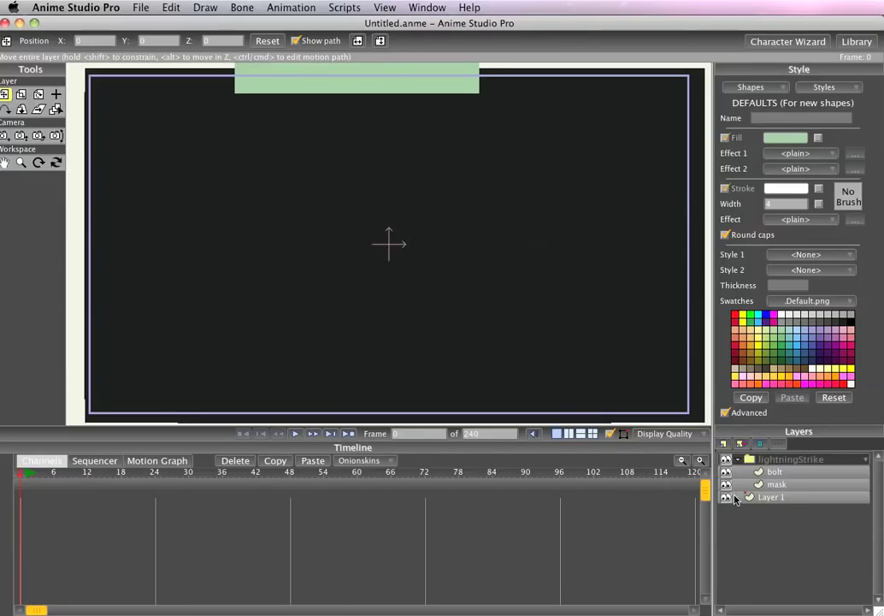
# Set the mask layer to 'Add to mask, but keep invisible' and scrub to preview the reveal.
pyautogui.scroll(-2, 530, 372)
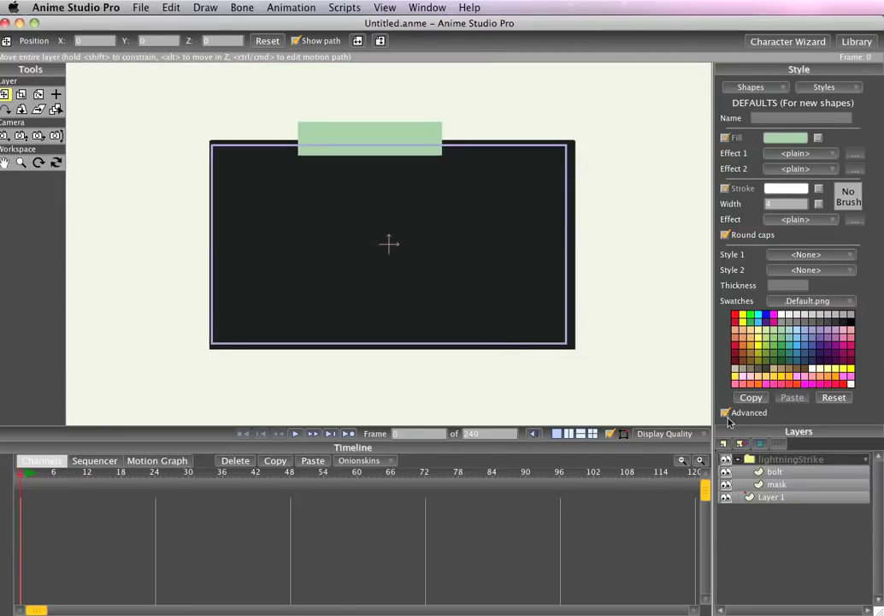
pyautogui.doubleClick(777, 484)
pyautogui.click(671, 210)
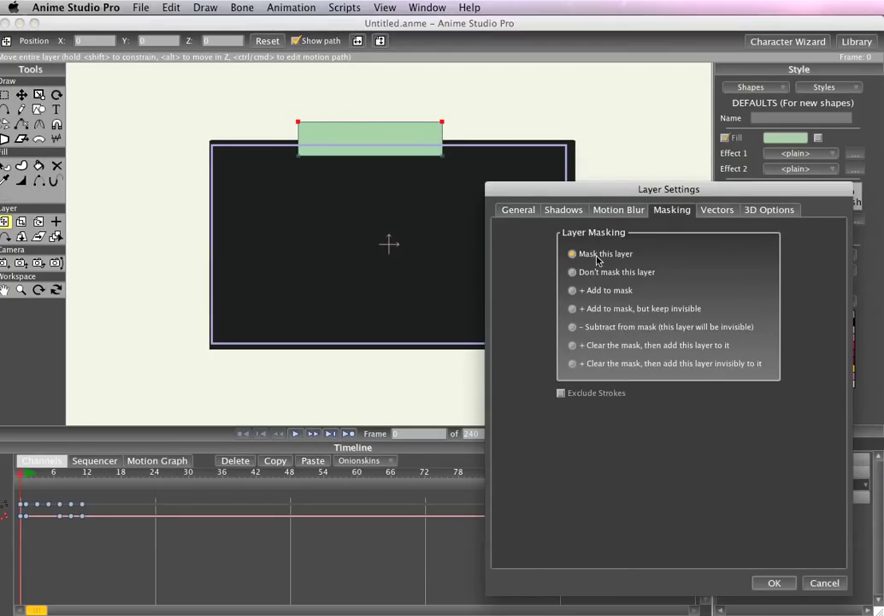
pyautogui.click(571, 308)
pyautogui.click(770, 583)
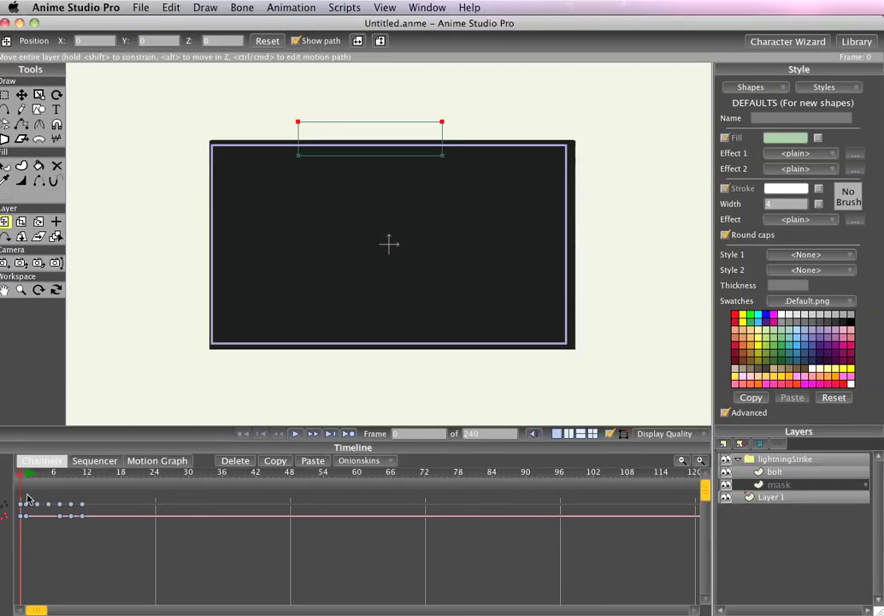
pyautogui.moveTo(25, 477); pyautogui.dragTo(97, 481)
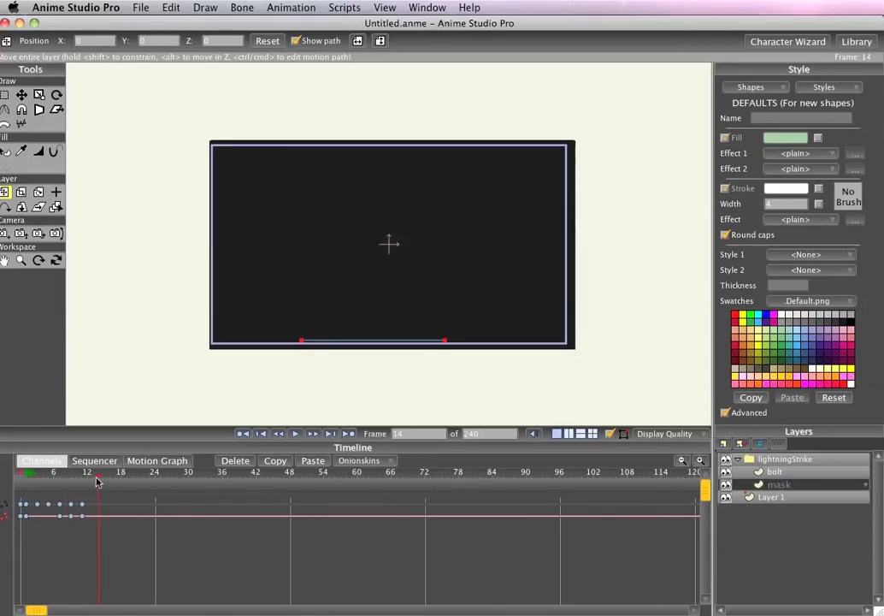